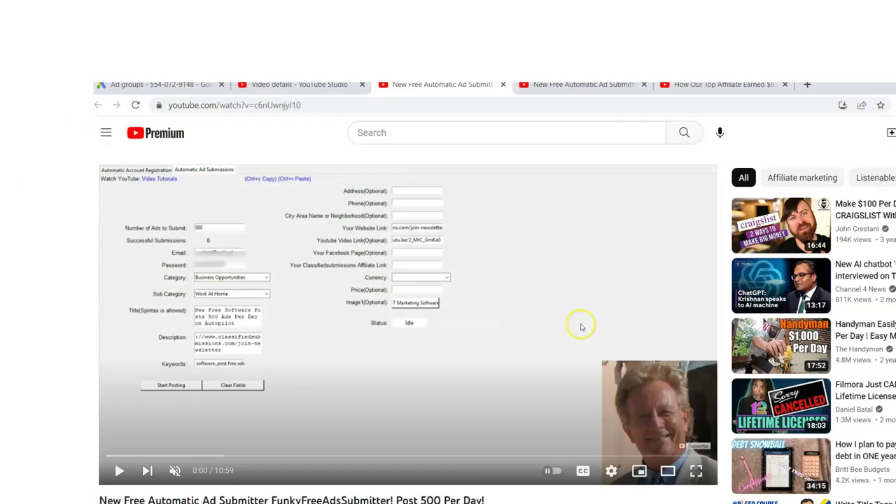
# Scroll down the FunkyFreeAdsSubmitter video's watch page toward the player.
pyautogui.scroll(-1, 581, 322)
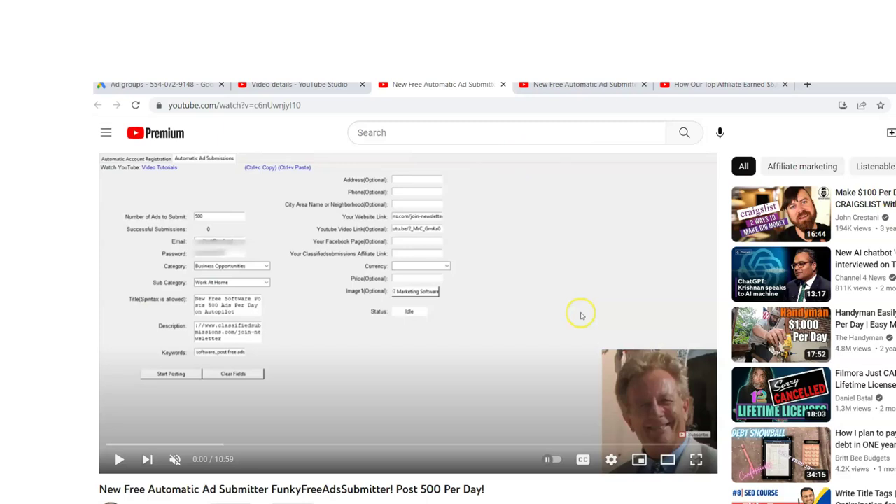
pyautogui.scroll(-1, 581, 316)
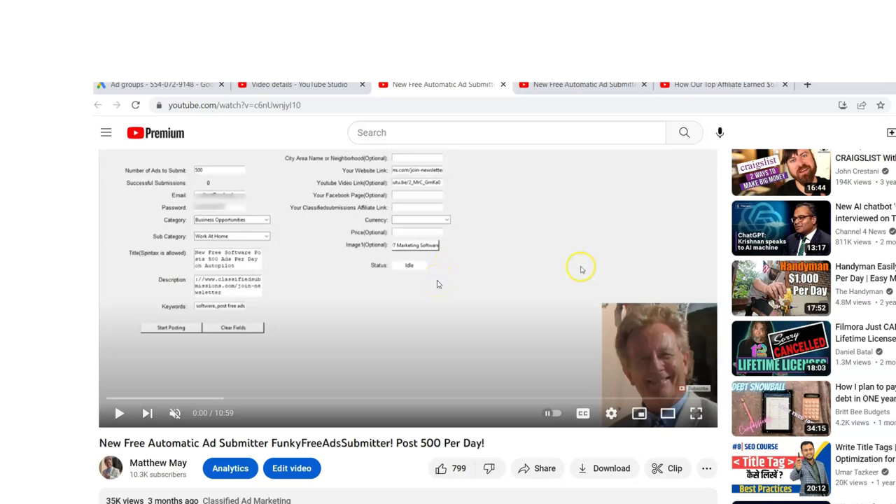
# Play the FunkyFreeAdsSubmitter video, seek through it, and pause it at 0:38.
pyautogui.click(119, 413)
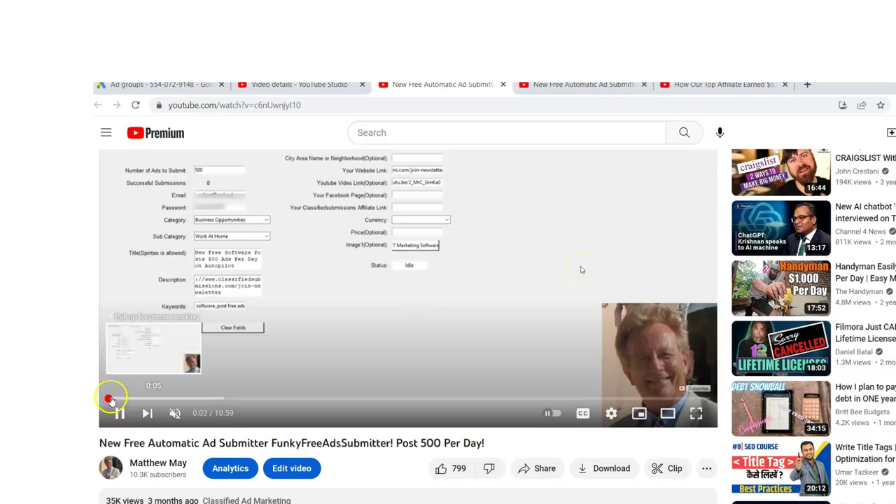
pyautogui.moveTo(820, 231)
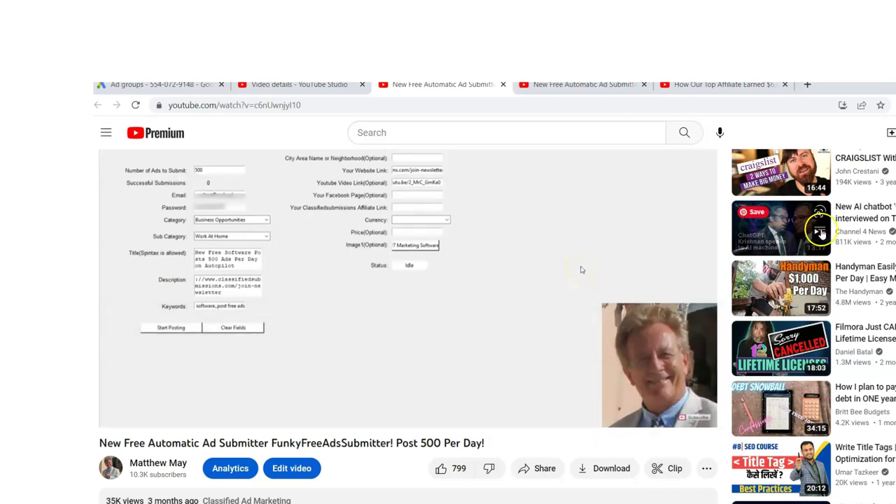
pyautogui.scroll(-1, 408, 294)
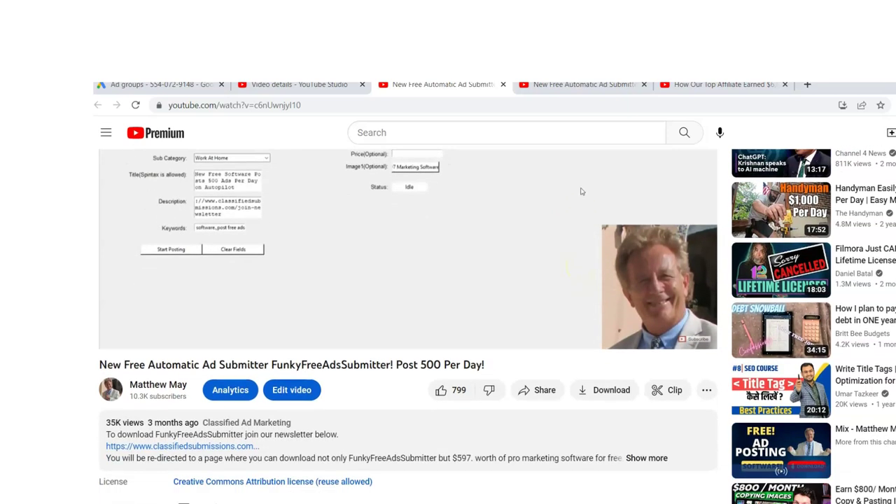
pyautogui.scroll(1, 624, 197)
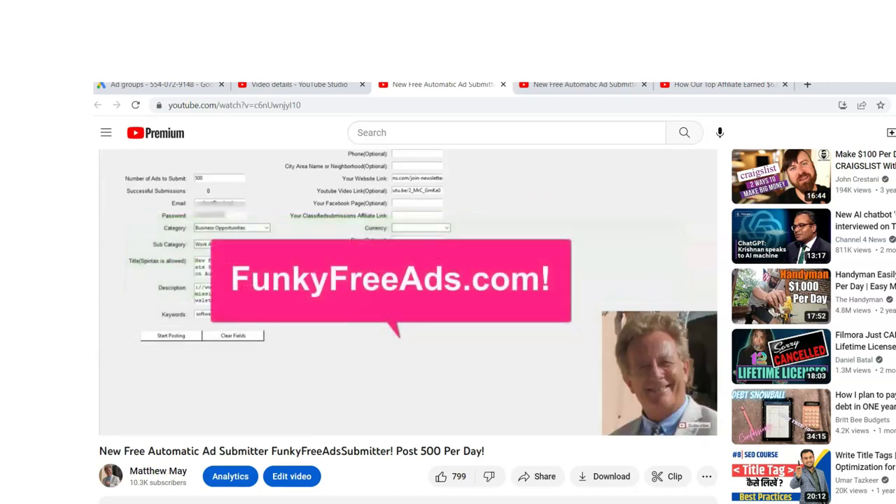
pyautogui.moveTo(130, 406)
pyautogui.mouseDown()
pyautogui.moveTo(140, 404)
pyautogui.moveTo(119, 409)
pyautogui.moveTo(142, 409)
pyautogui.mouseUp()
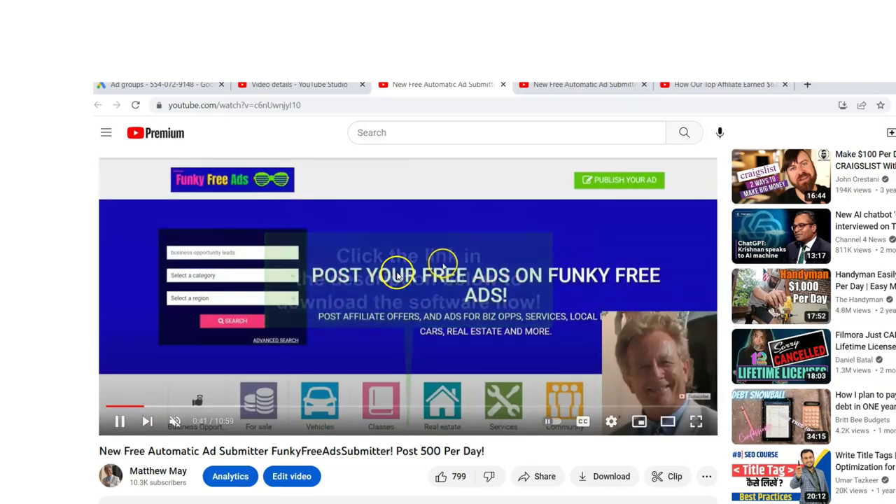
pyautogui.moveTo(175, 409); pyautogui.dragTo(137, 408)
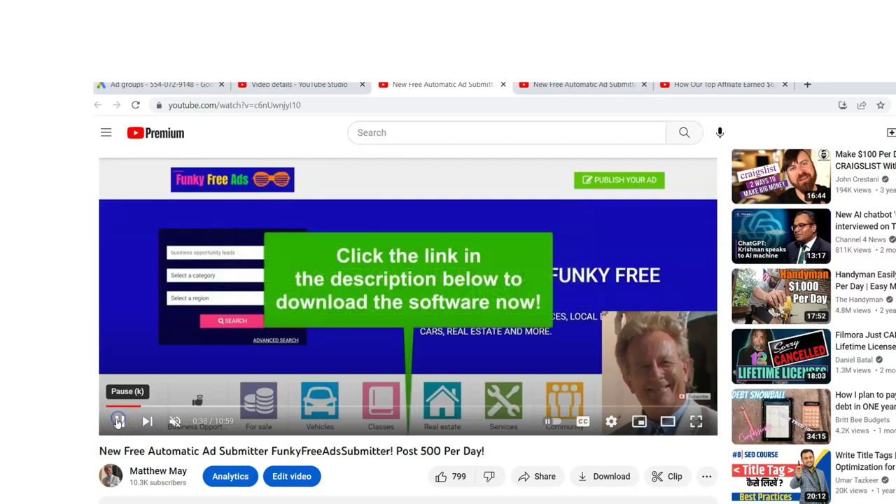
pyautogui.moveTo(120, 408); pyautogui.dragTo(173, 353)
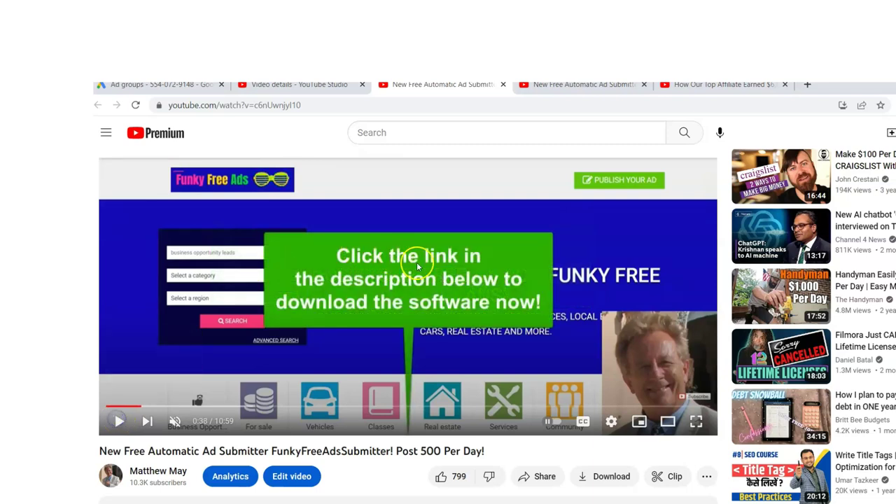
pyautogui.click(454, 306)
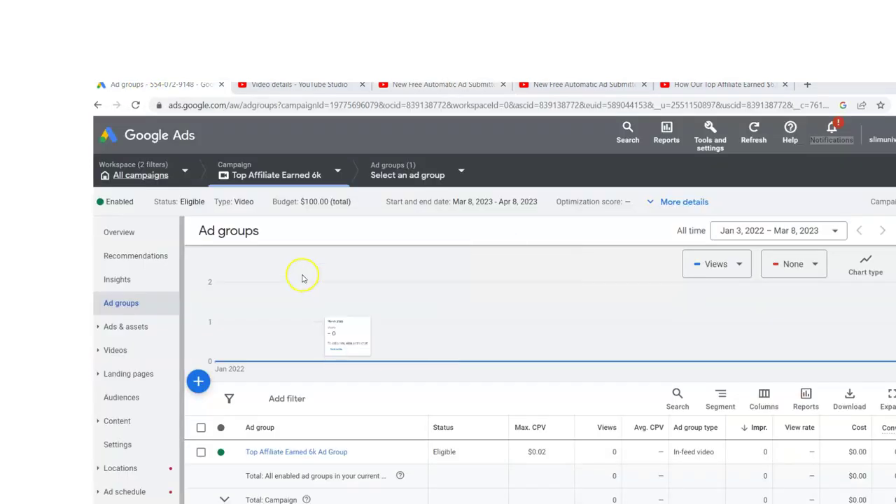
# Go to the Google Ads account Overview page and highlight the ads.google.com address.
pyautogui.click(143, 137)
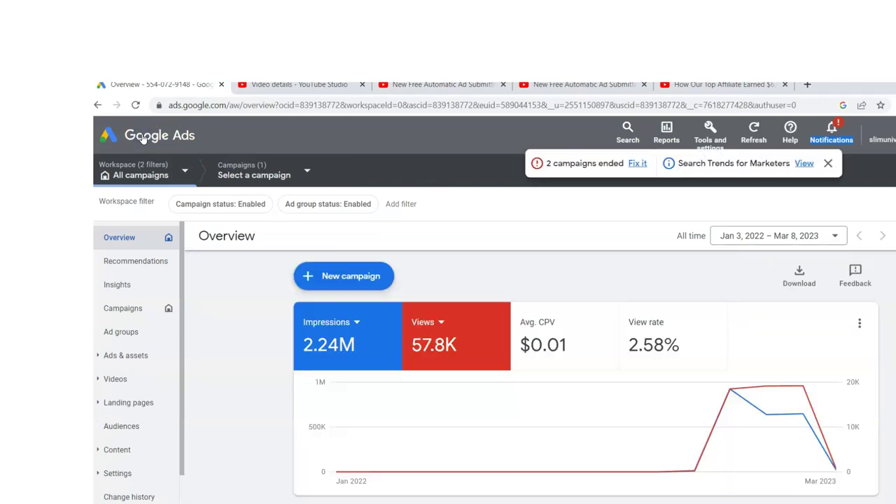
pyautogui.click(190, 135)
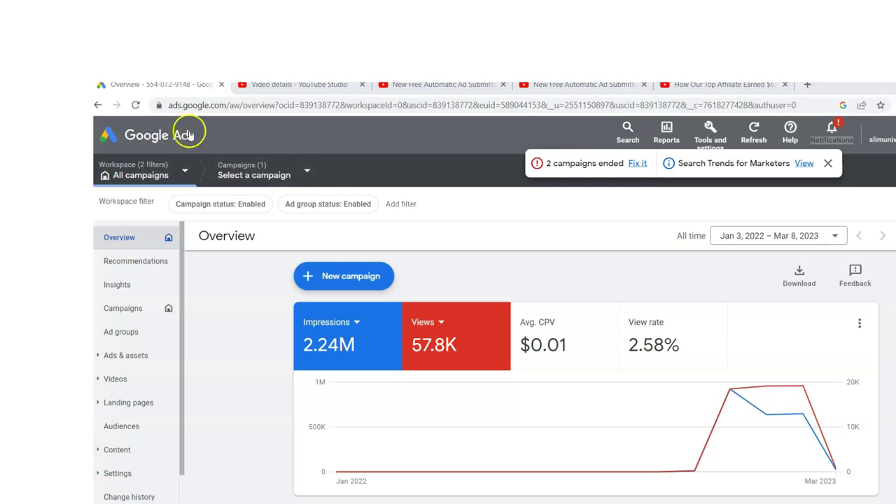
pyautogui.moveTo(226, 105); pyautogui.dragTo(161, 108)
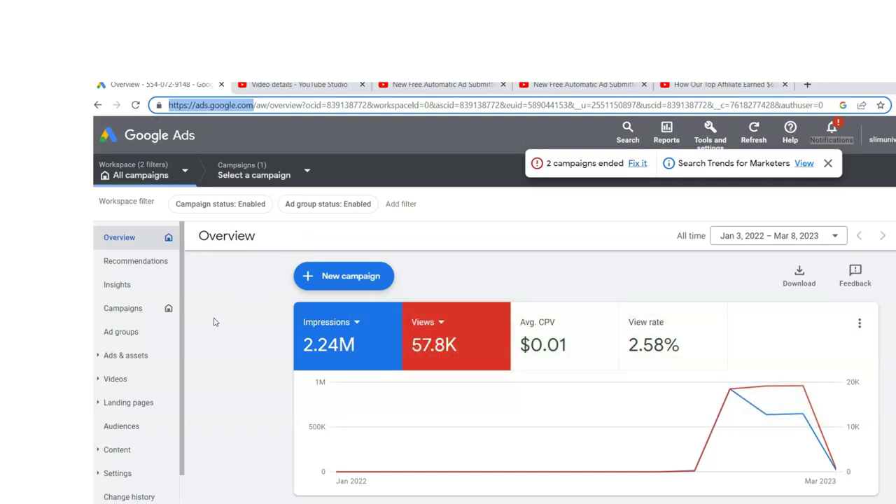
pyautogui.click(210, 315)
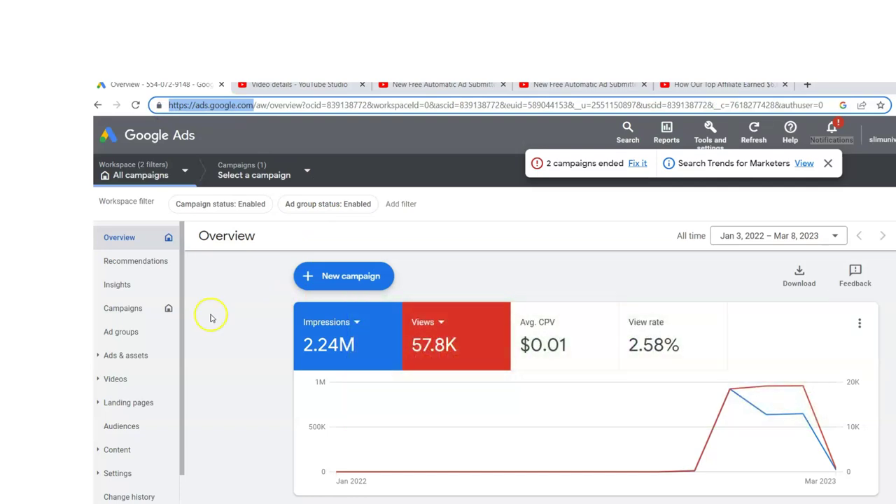
# Create a new custom Video campaign without a goal's guidance and continue to its settings.
pyautogui.click(366, 278)
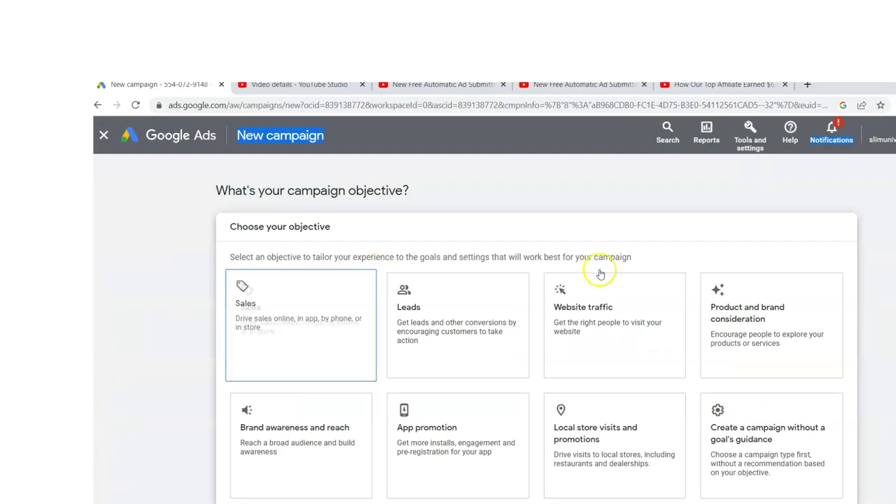
pyautogui.scroll(-1, 537, 334)
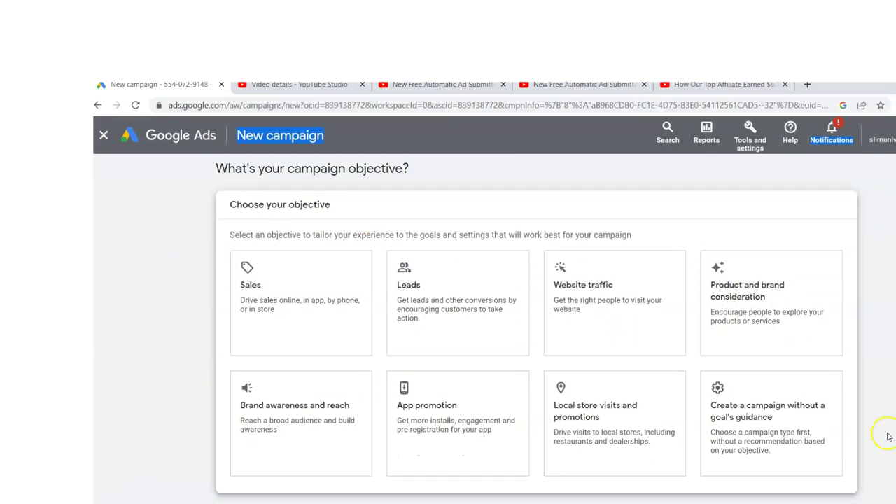
pyautogui.click(742, 413)
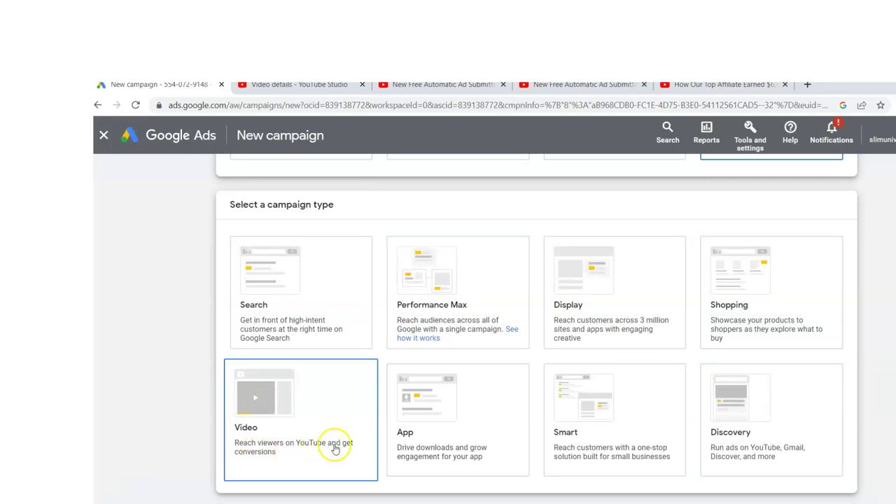
pyautogui.click(255, 397)
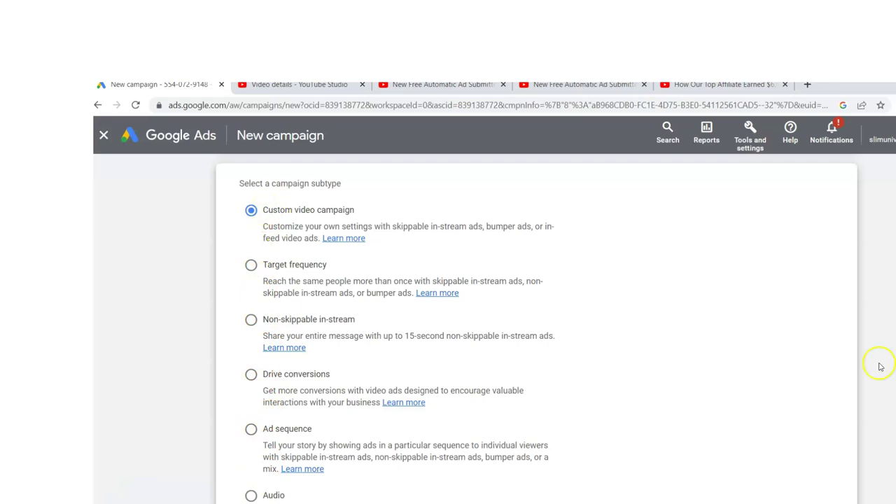
pyautogui.scroll(-3, 448, 329)
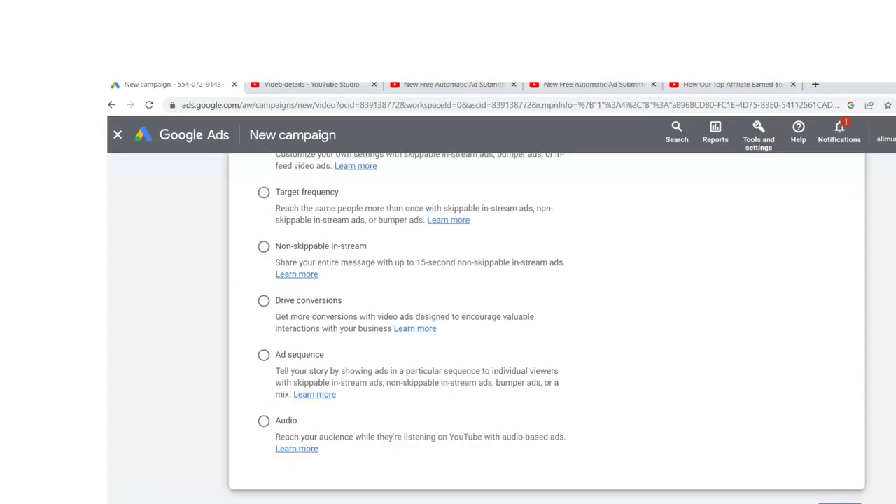
pyautogui.click(253, 490)
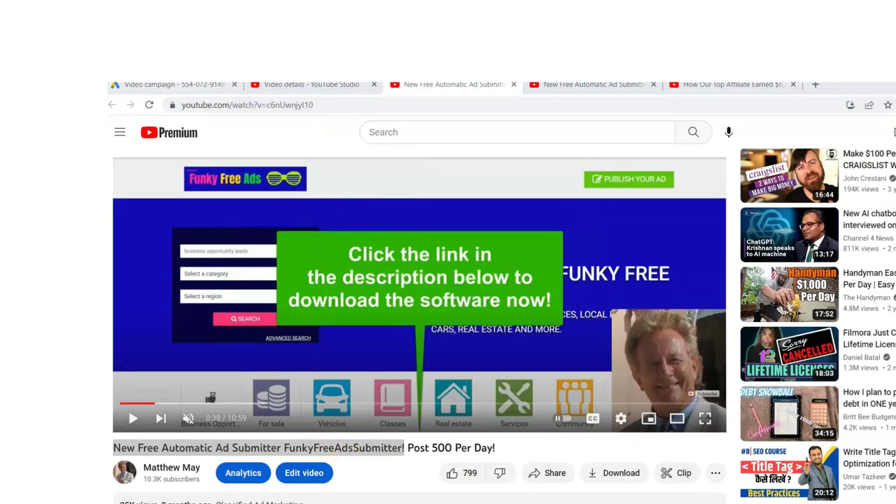
# Replace the default campaign name 'Video Custom - 2023-03-08' with the pasted FunkyFreeAdsSubmitter video title.
pyautogui.click(186, 88)
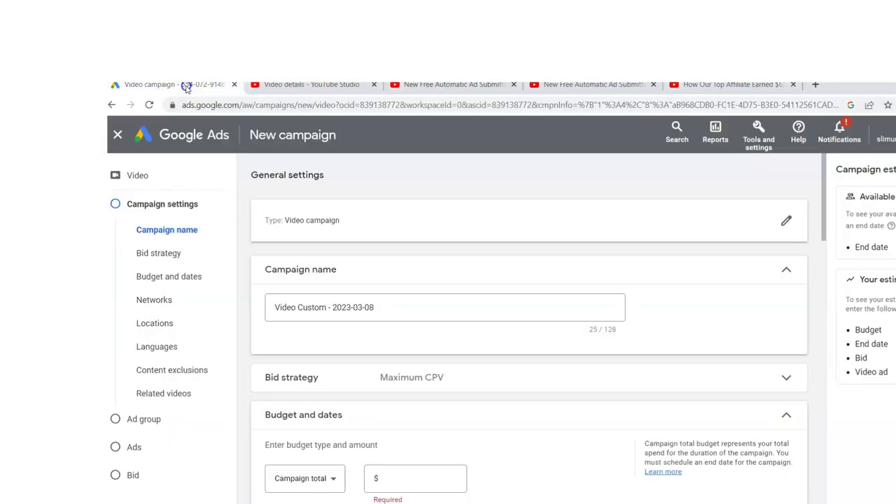
pyautogui.moveTo(385, 305); pyautogui.dragTo(250, 304)
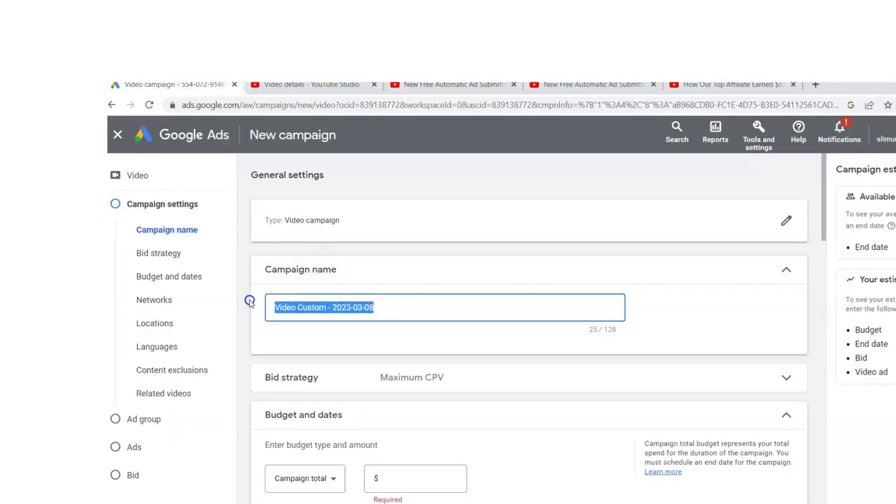
pyautogui.press('BackSpace')
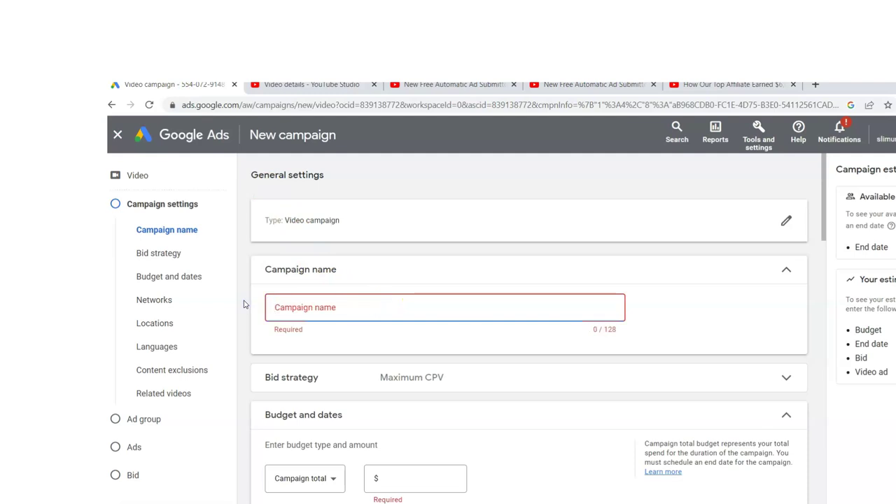
pyautogui.write('New Free Automatic Ad Submitter FunkyFreeAdsSubmitter!')
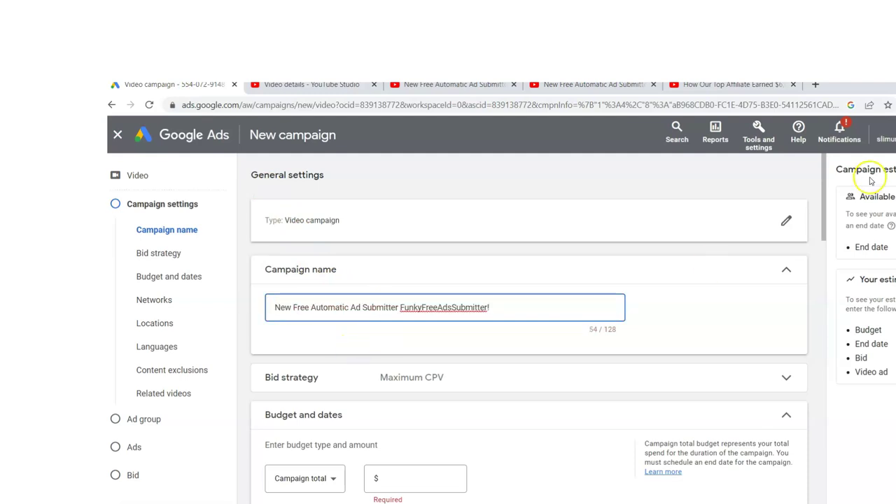
pyautogui.moveTo(833, 201); pyautogui.dragTo(821, 289)
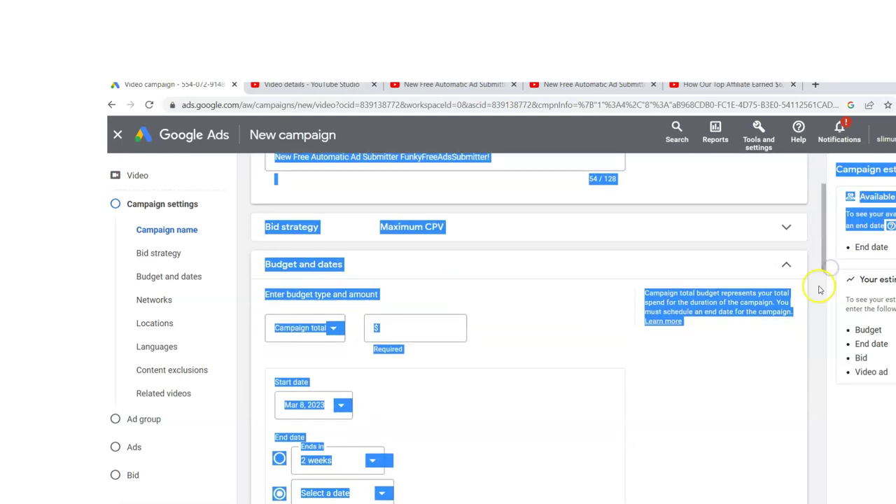
pyautogui.click(821, 289)
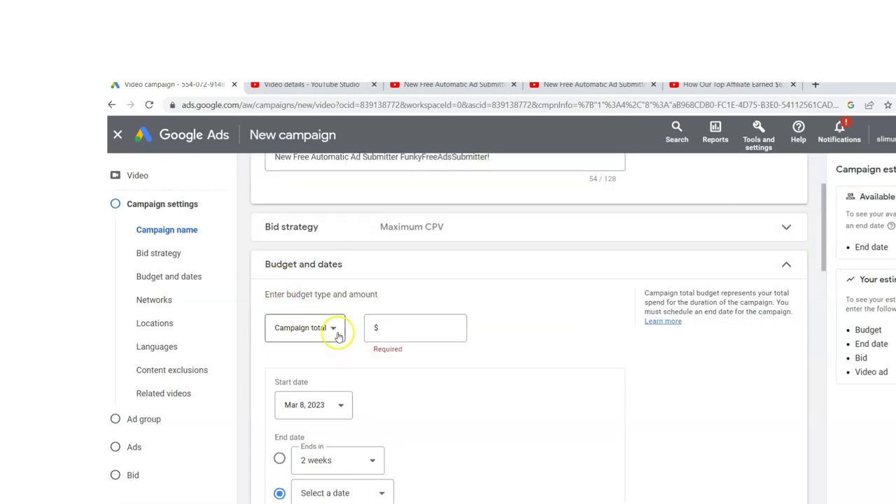
# Set a $100.00 campaign total budget that ends in 1 month.
pyautogui.click(403, 328)
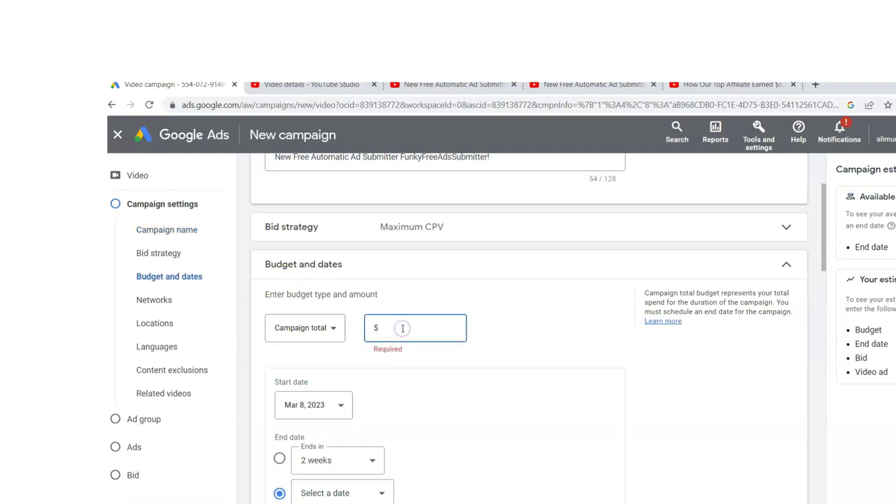
pyautogui.write('0.00')
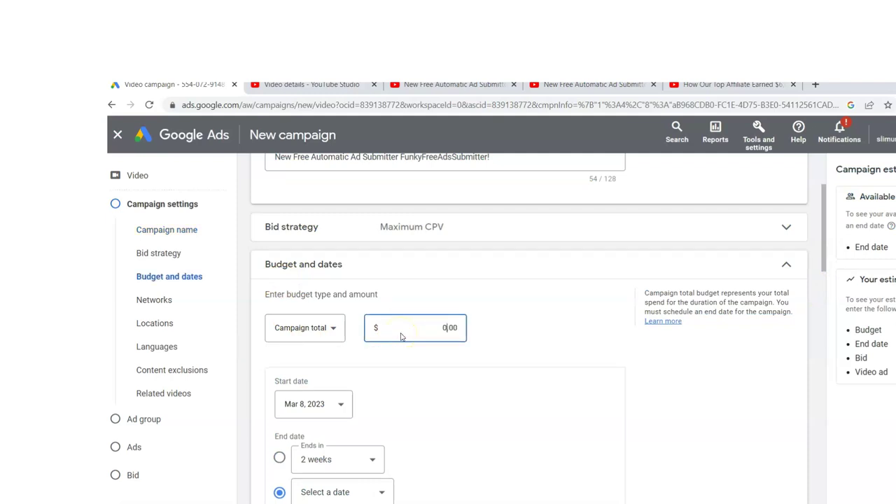
pyautogui.write('10')
pyautogui.click(280, 459)
pyautogui.click(372, 459)
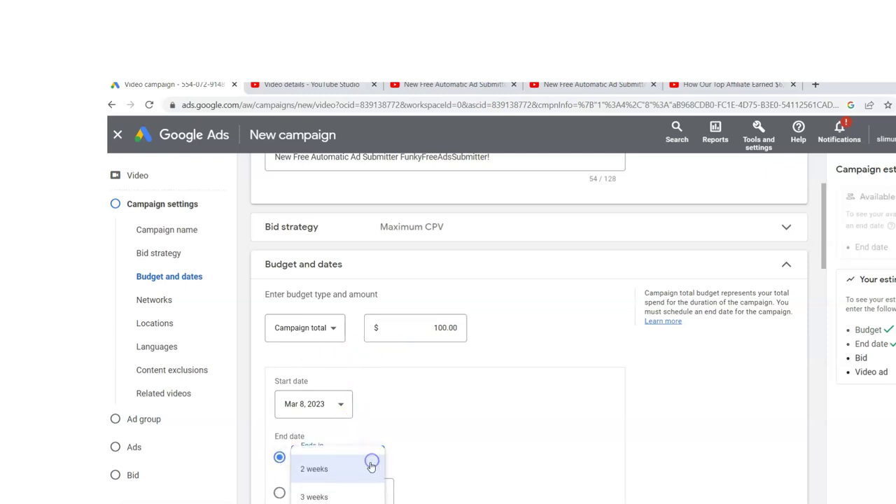
pyautogui.scroll(-1, 314, 496)
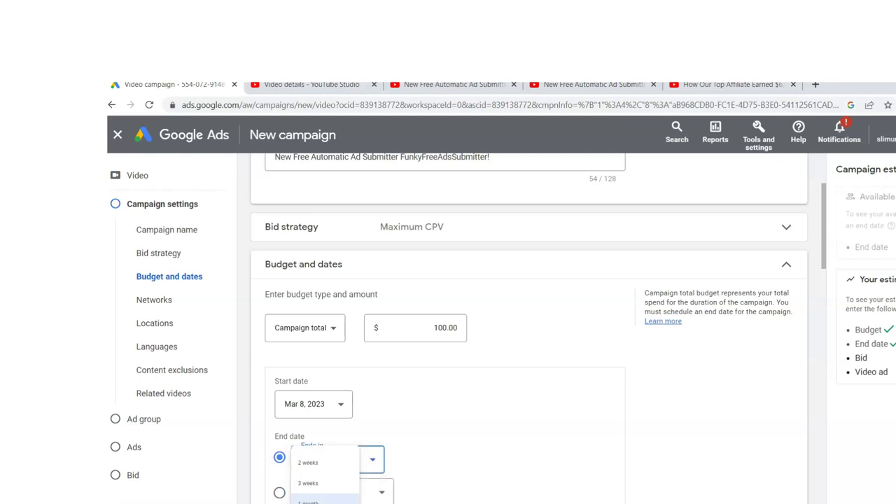
pyautogui.click(315, 490)
pyautogui.moveTo(825, 240); pyautogui.dragTo(843, 261)
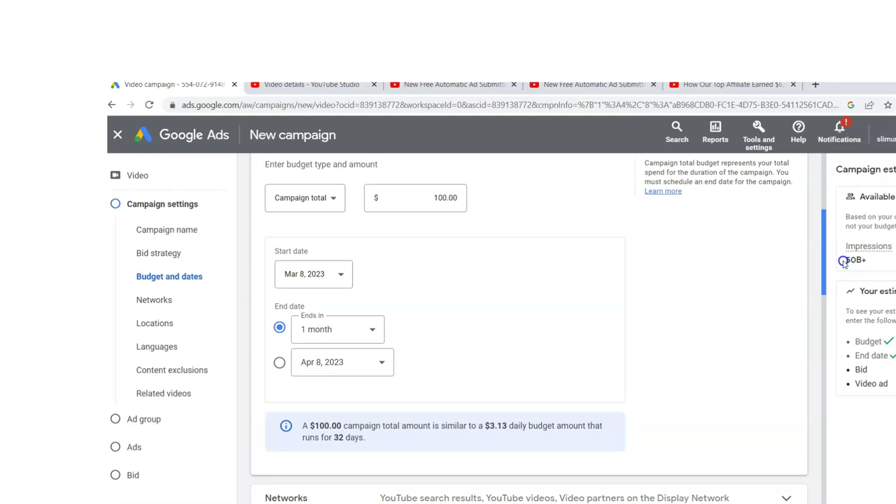
pyautogui.scroll(-3, 844, 261)
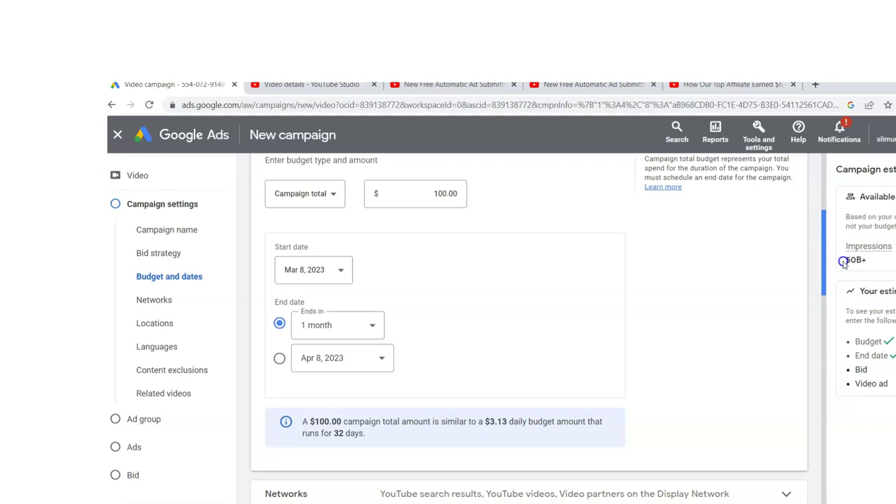
pyautogui.scroll(-3, 849, 299)
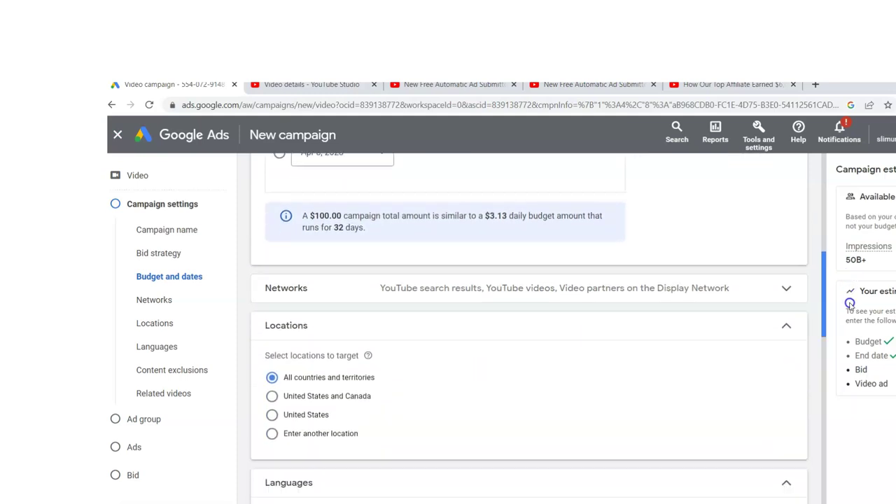
pyautogui.click(271, 300)
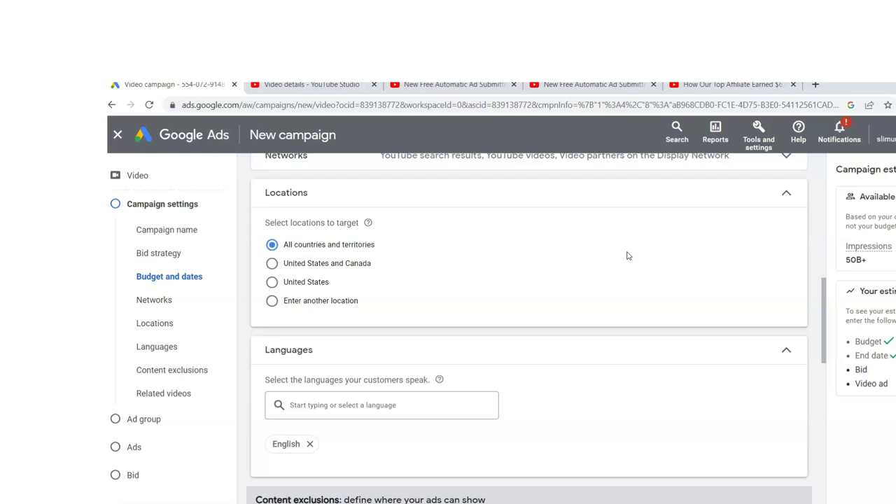
pyautogui.click(624, 260)
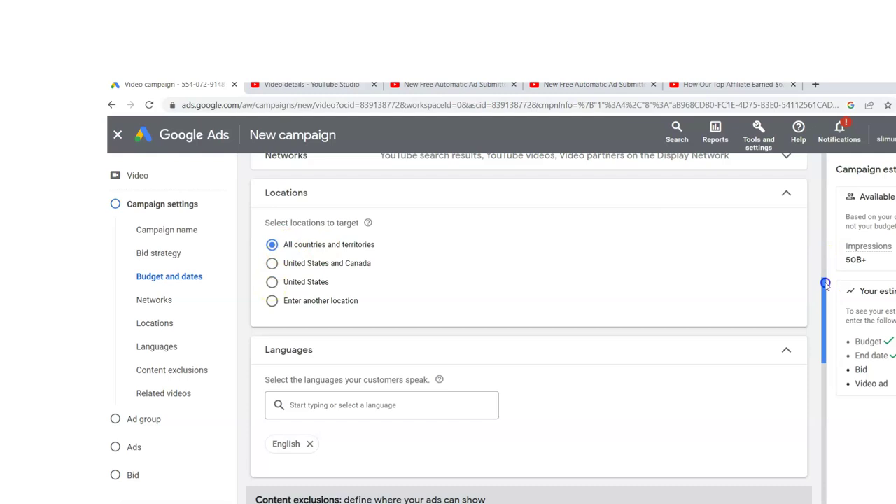
pyautogui.moveTo(826, 283); pyautogui.dragTo(833, 309)
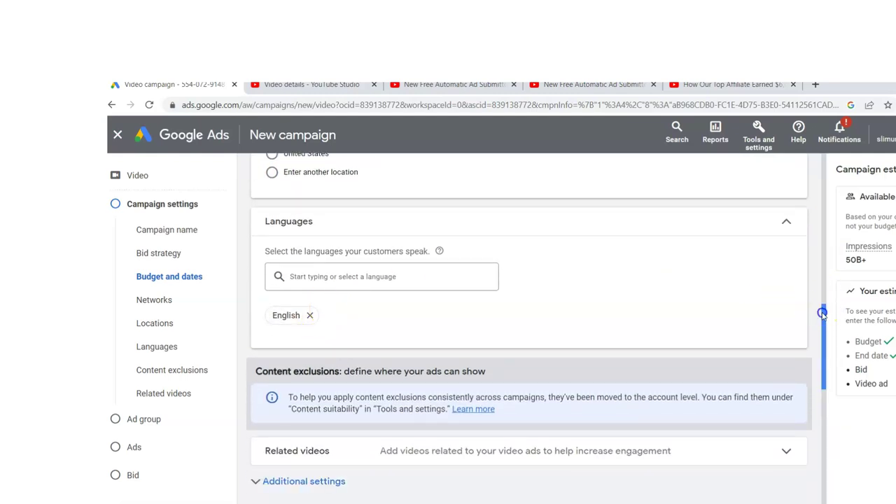
pyautogui.moveTo(823, 313); pyautogui.dragTo(836, 353)
# Expand the Related videos section and start adding related videos to the ad.
pyautogui.click(386, 241)
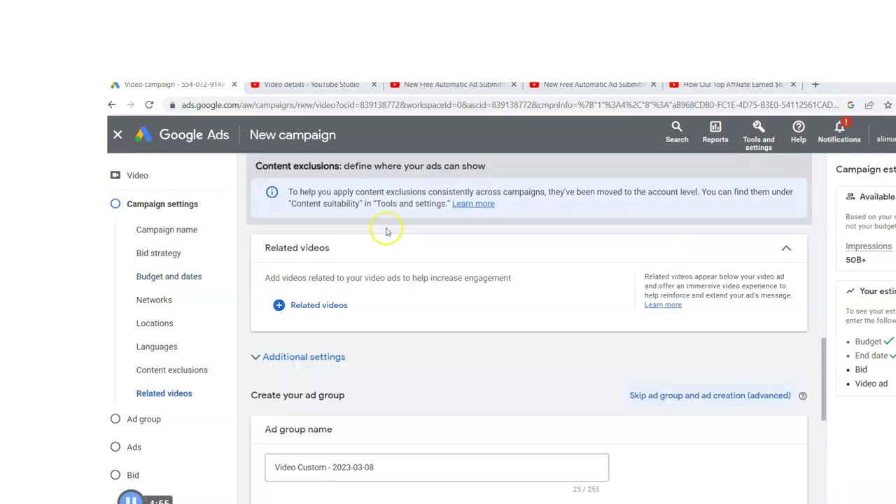
pyautogui.click(331, 308)
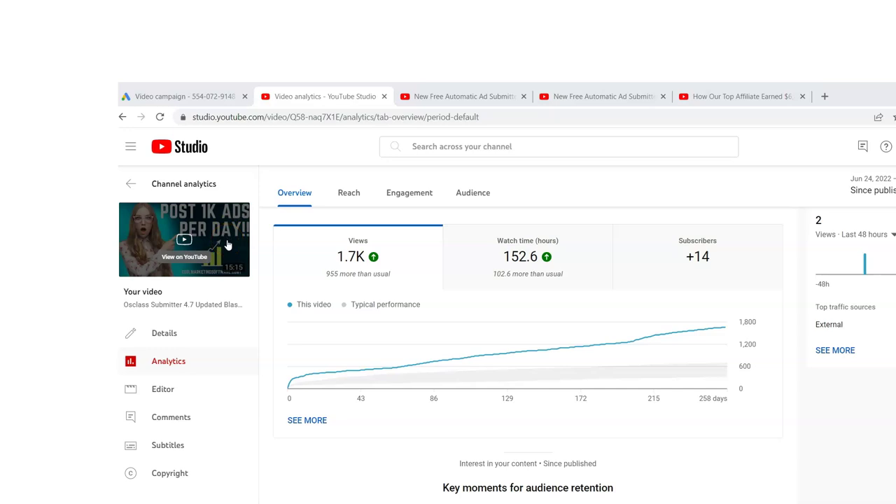
# Open the Osclass Submitter 4.7 video on YouTube, pause it, and copy its share link.
pyautogui.click(227, 244)
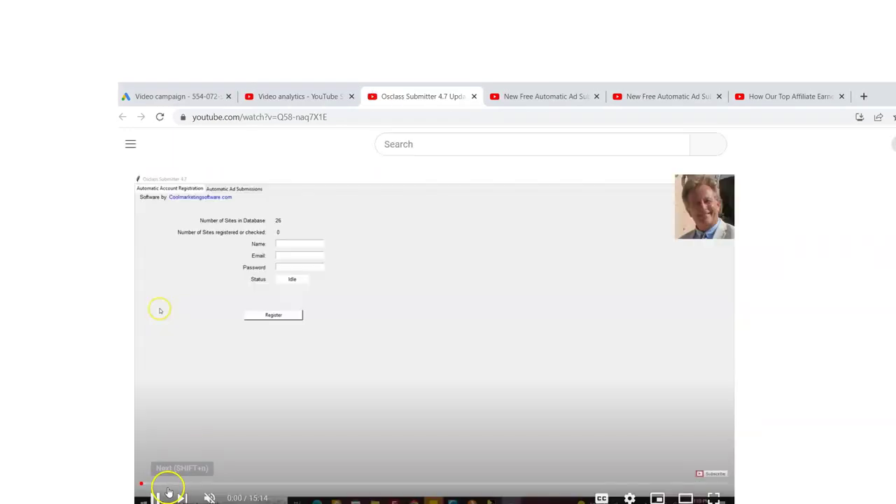
pyautogui.click(160, 497)
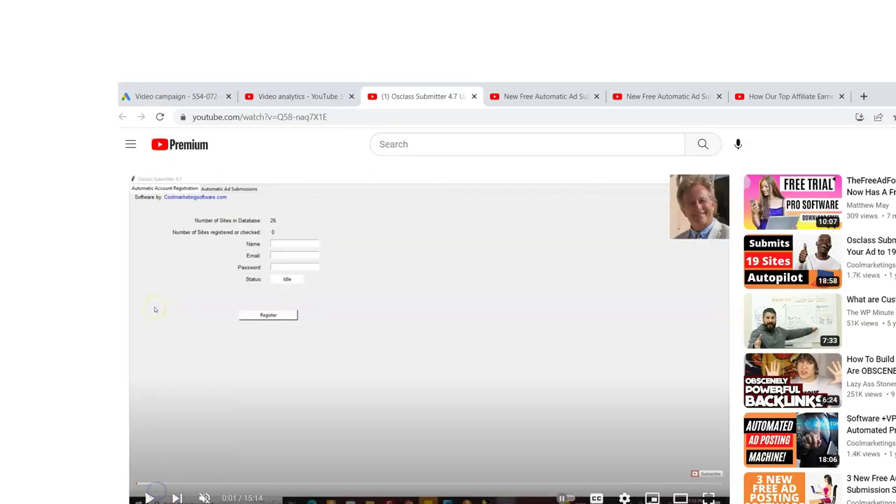
pyautogui.scroll(-2, 160, 497)
pyautogui.scroll(-2, 644, 266)
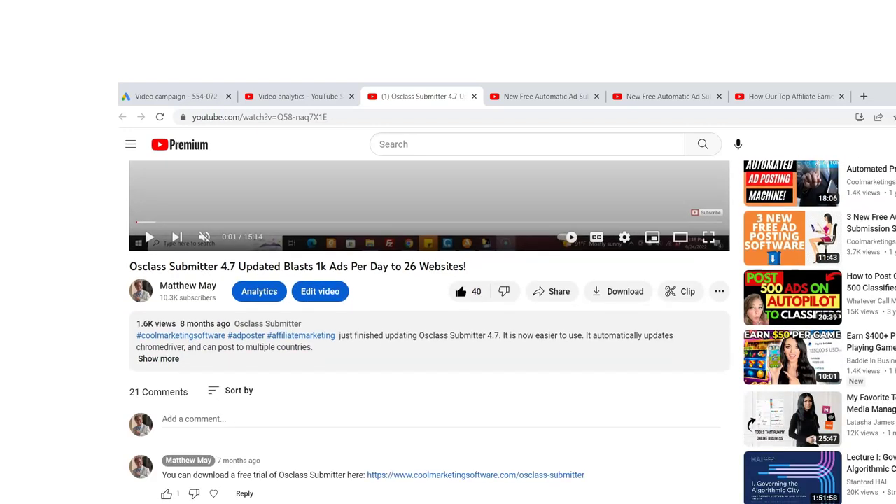
pyautogui.click(568, 297)
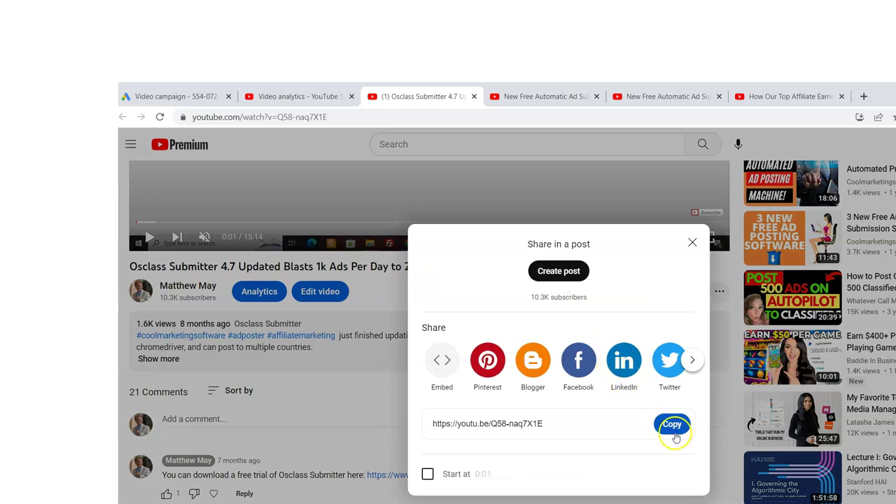
pyautogui.click(674, 427)
pyautogui.click(693, 242)
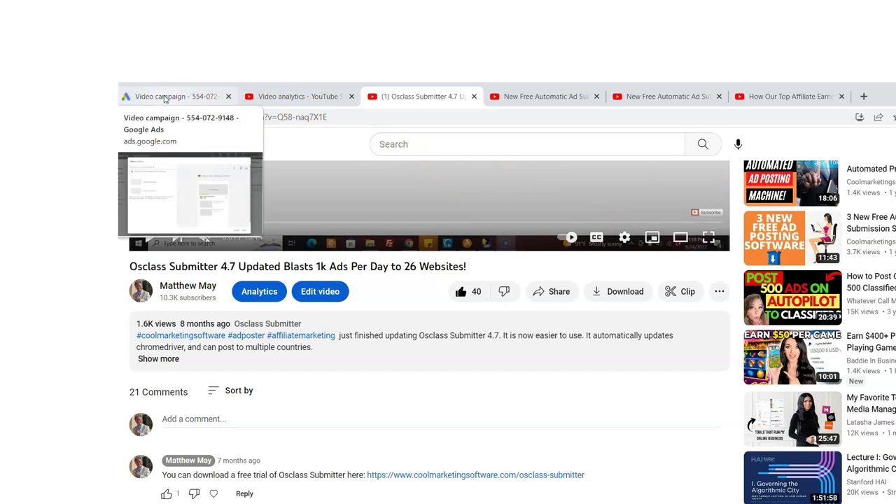
pyautogui.click(164, 98)
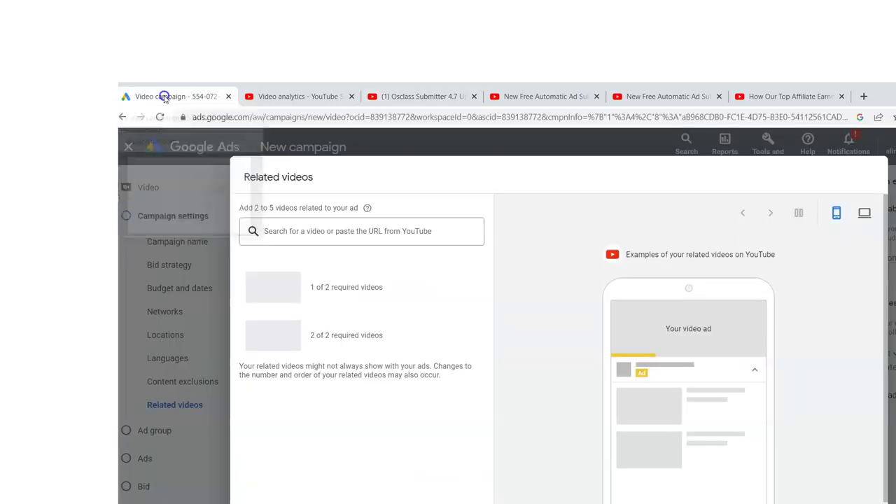
# Paste the copied link into the Related videos search to add Osclass Submitter 4.7.
pyautogui.click(312, 231)
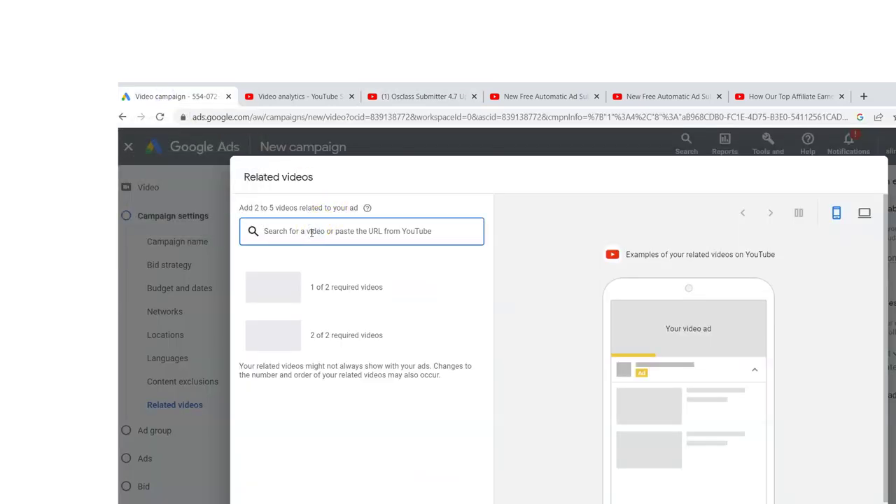
pyautogui.hotkey('ctrl', 'v')
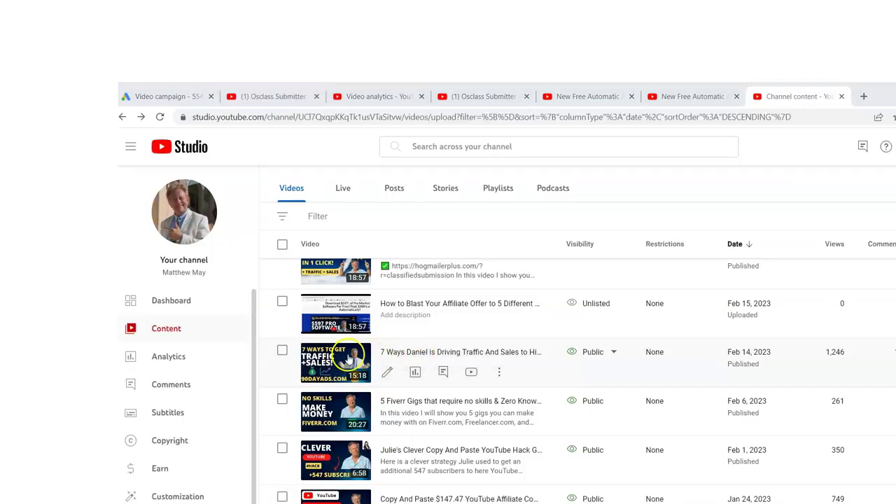
# Open the 7 Ways Daniel video from Channel content and bring its link to the related-video search.
pyautogui.click(401, 354)
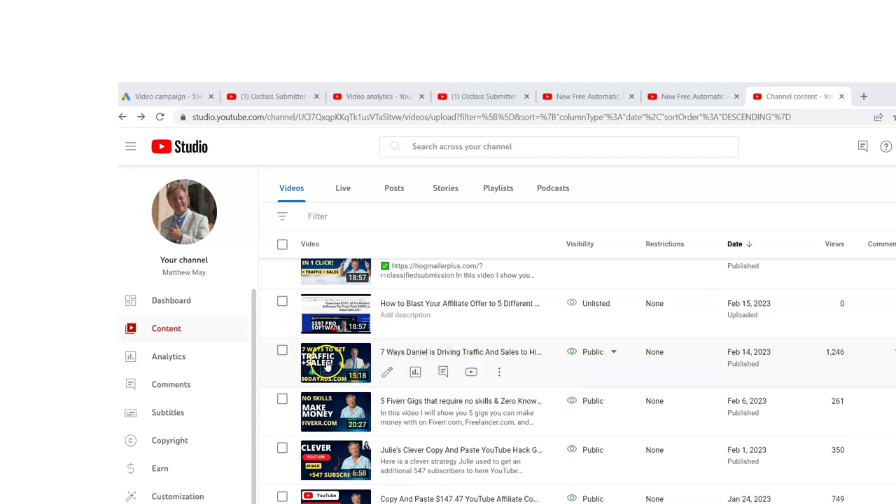
pyautogui.click(408, 351)
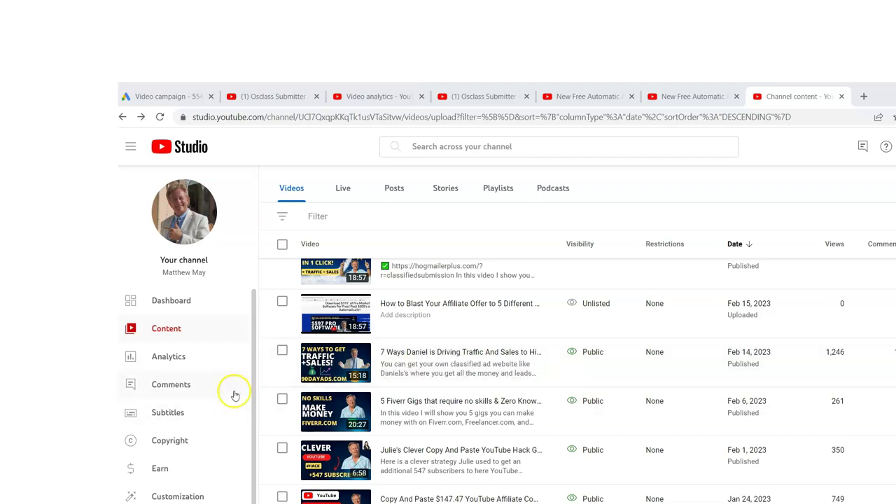
pyautogui.click(432, 352)
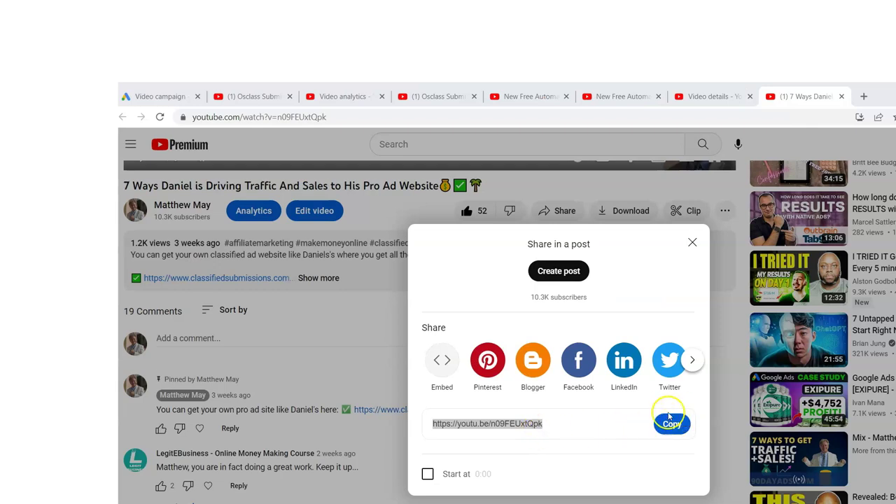
pyautogui.hotkey('ctrl', '1')
pyautogui.click(374, 232)
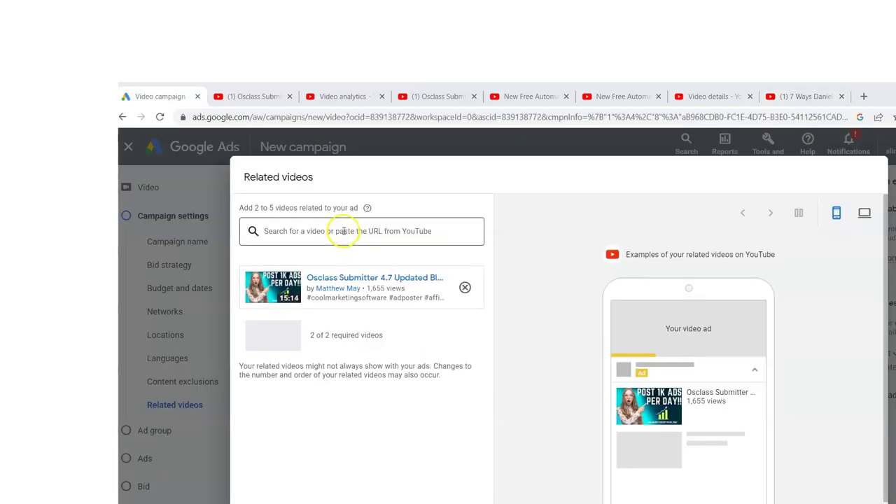
# Paste the 7 Ways Daniel link to add it as the second related video.
pyautogui.hotkey('ctrl', 'v')
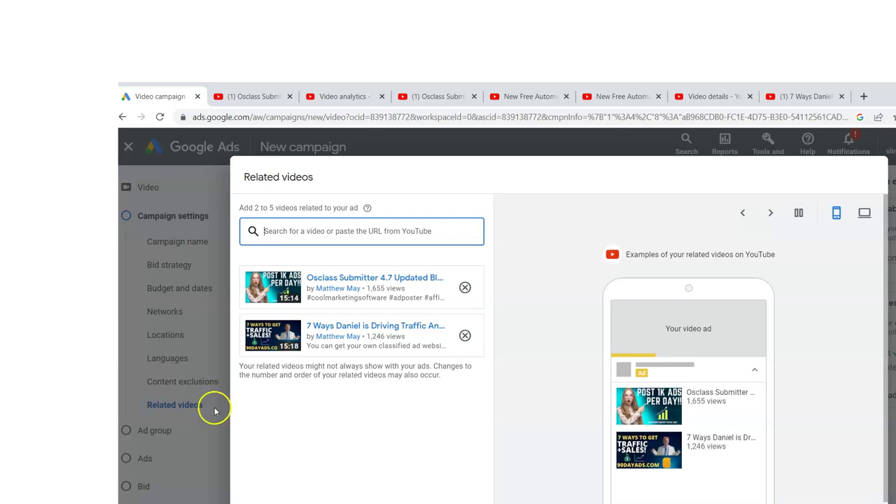
pyautogui.click(681, 337)
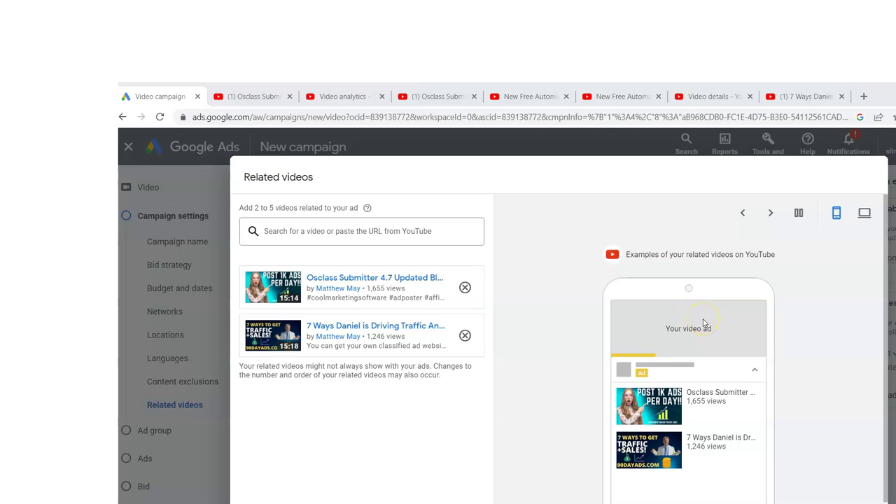
pyautogui.scroll(-1, 144, 501)
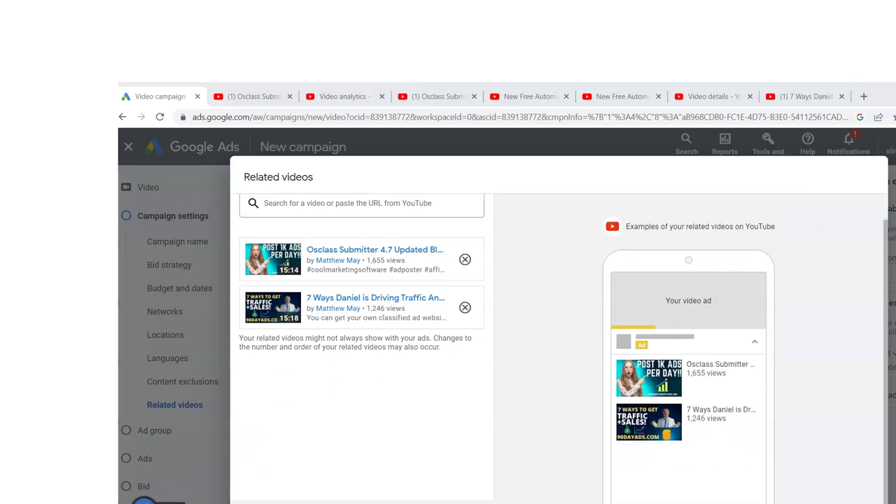
# Save the two related videos and leave the additional campaign settings collapsed.
pyautogui.click(143, 500)
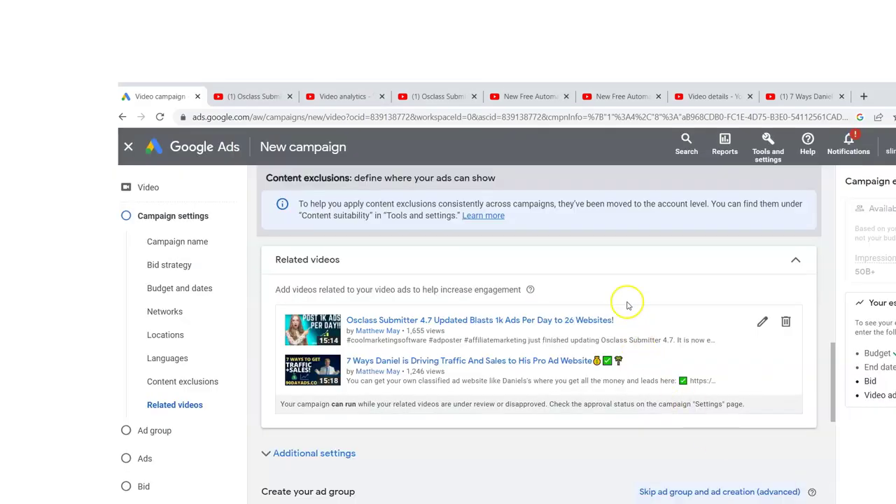
pyautogui.scroll(-3, 349, 280)
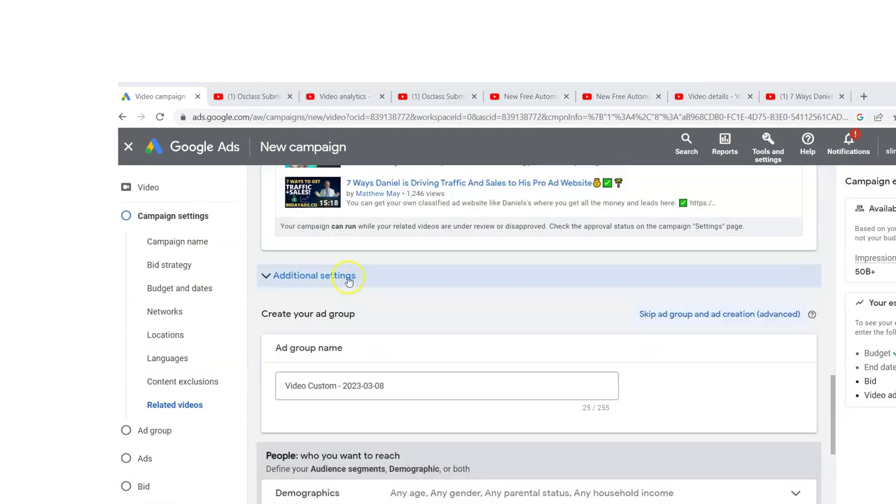
pyautogui.click(348, 280)
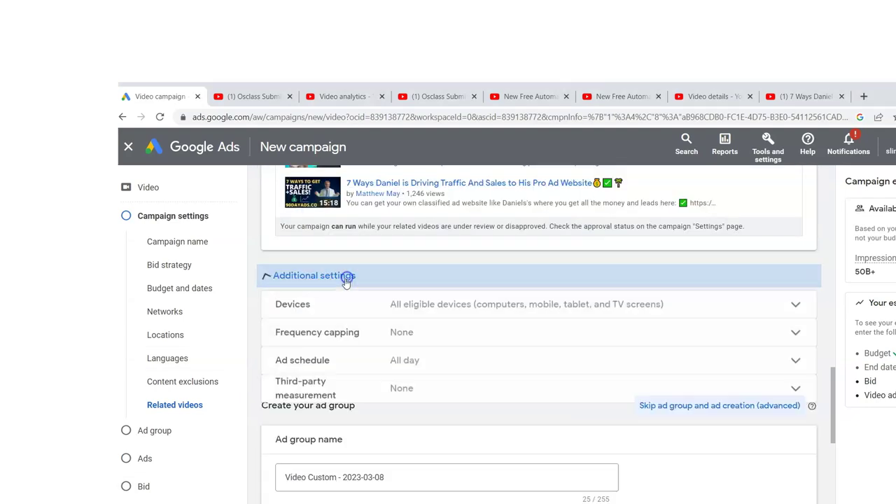
pyautogui.click(345, 281)
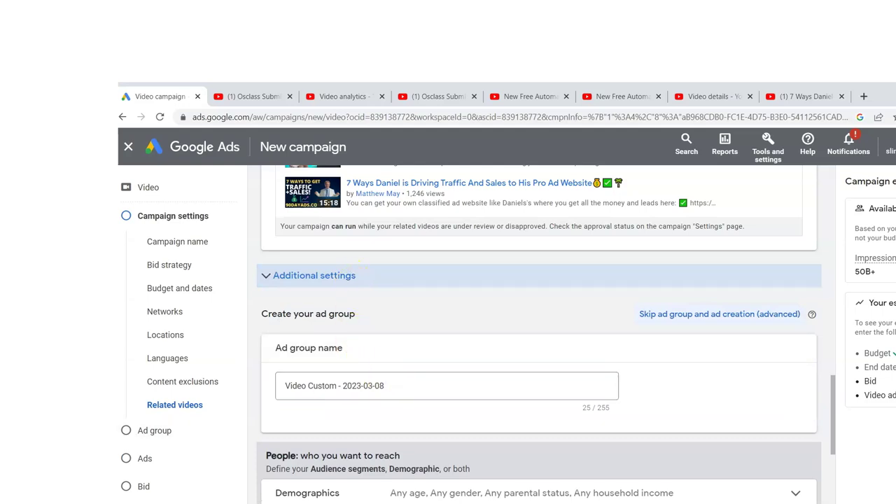
pyautogui.scroll(-1, 300, 336)
# Replace the ad group name with the pasted video title plus ' AD Group'.
pyautogui.click(304, 336)
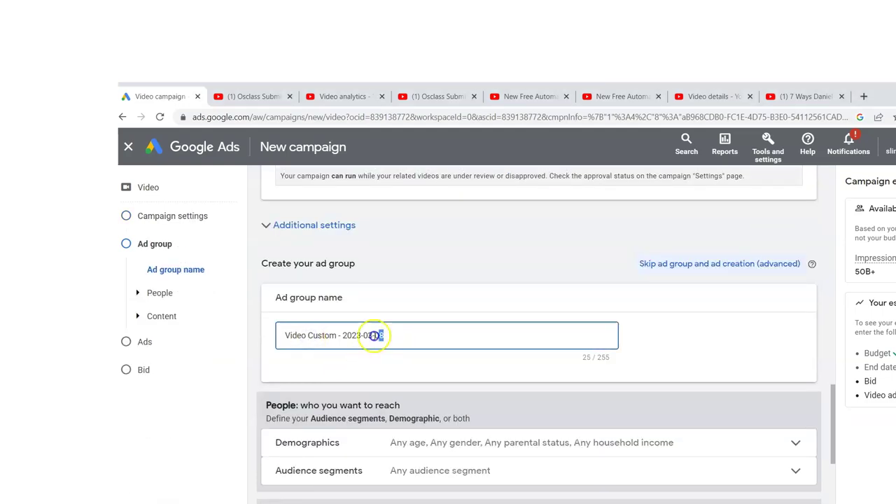
pyautogui.moveTo(381, 336); pyautogui.dragTo(254, 336)
pyautogui.press('BackSpace')
pyautogui.hotkey('ctrl', 'v')
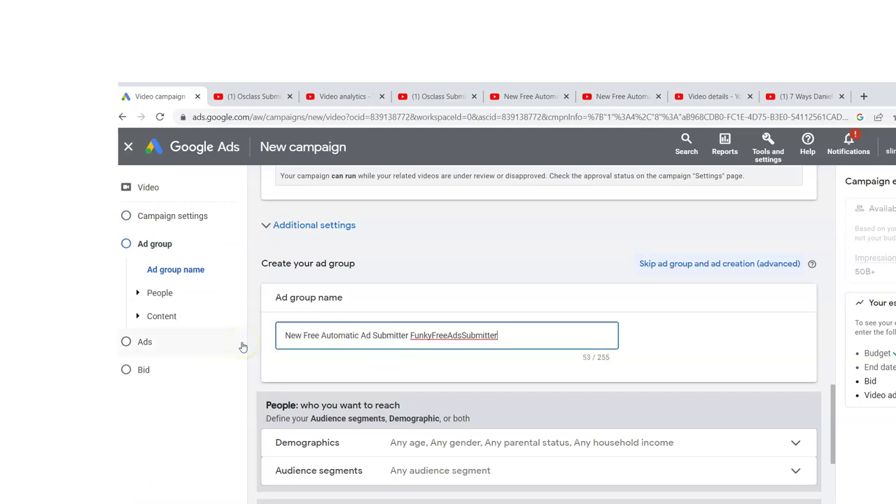
pyautogui.write('AD Group')
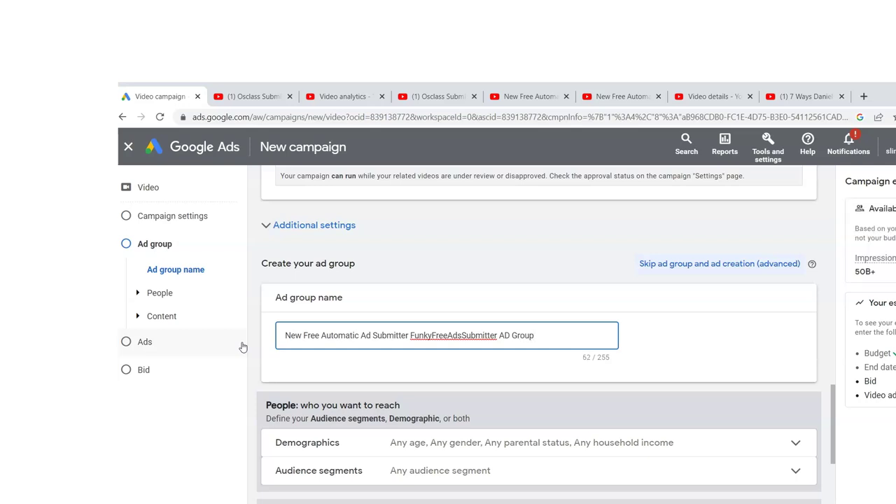
pyautogui.click(295, 305)
pyautogui.moveTo(839, 395); pyautogui.dragTo(843, 435)
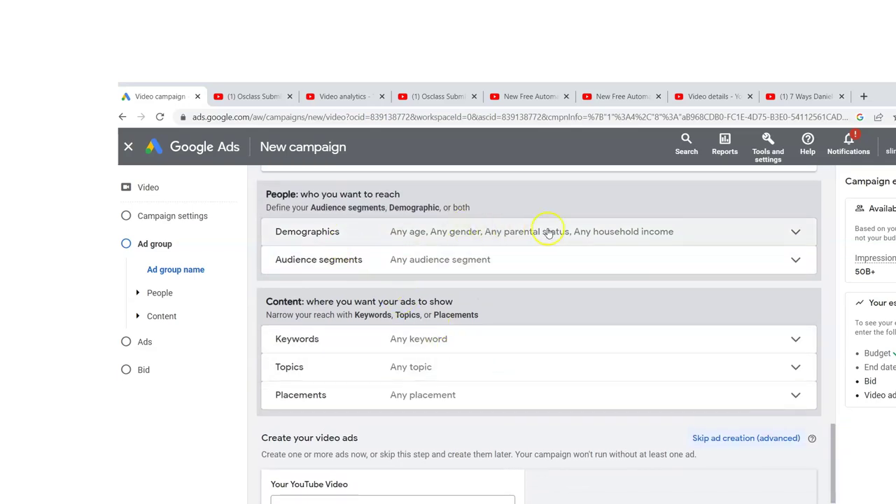
# Leave Demographics unchanged and expand the Audience segments picker with its 28 suggestions.
pyautogui.click(795, 232)
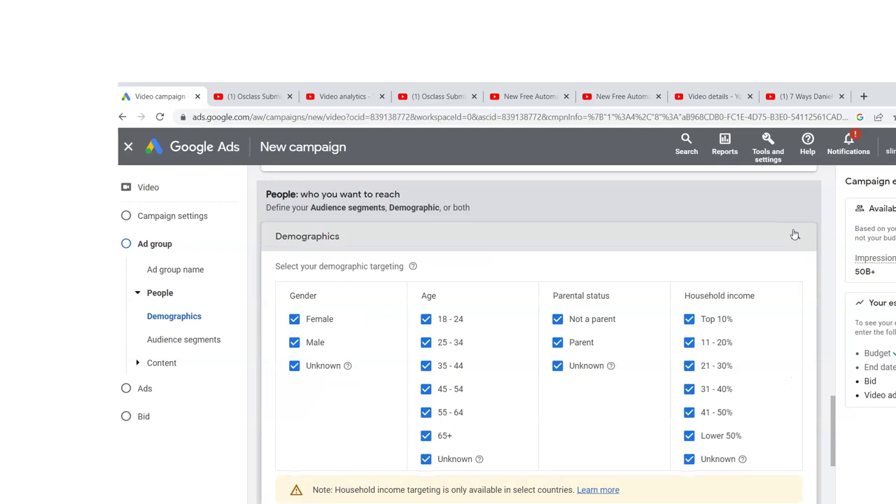
pyautogui.click(796, 239)
pyautogui.click(797, 239)
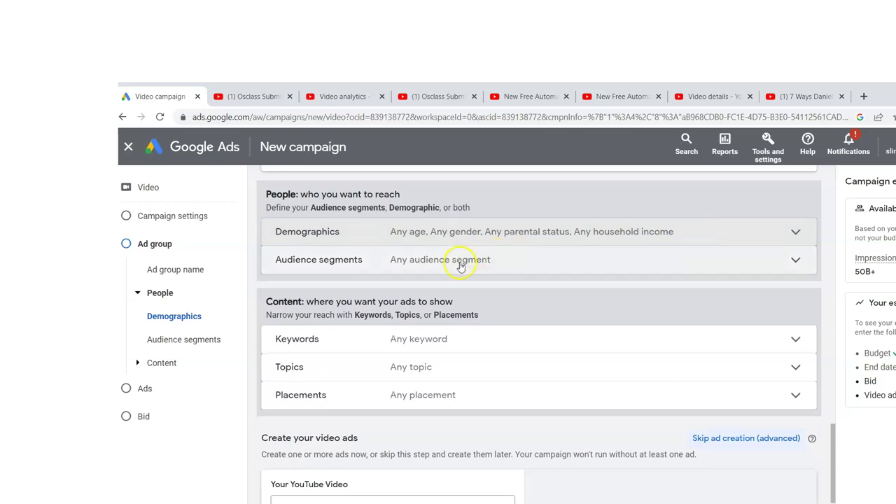
pyautogui.click(463, 264)
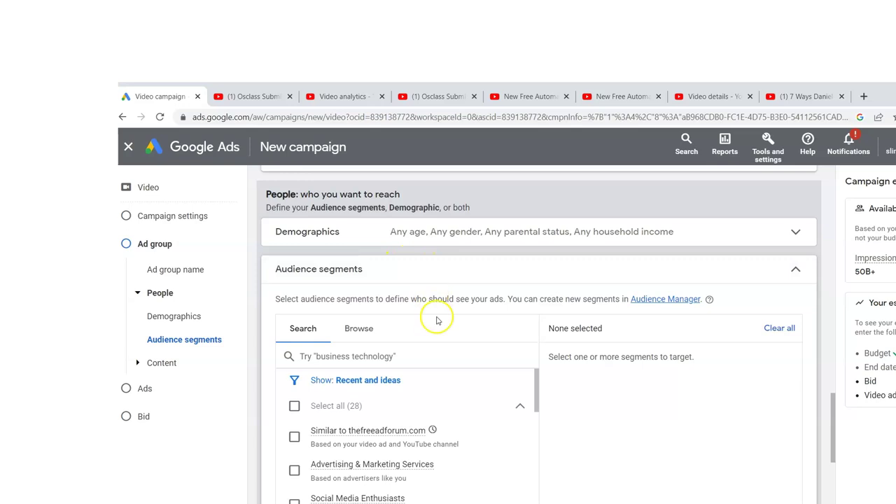
# Select Similar to thefreeadforum.com and Similar to All visitors (AdWords) in the Search audience list.
pyautogui.moveTo(528, 346); pyautogui.dragTo(530, 354)
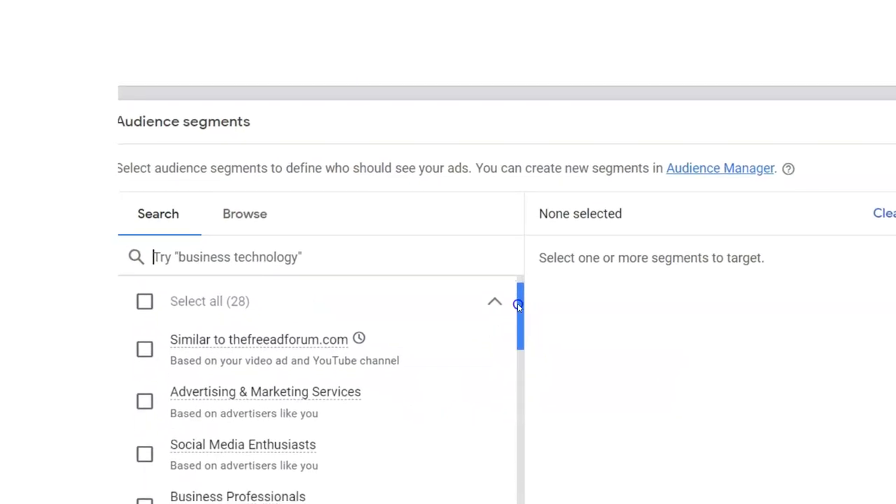
pyautogui.moveTo(518, 303); pyautogui.dragTo(514, 307)
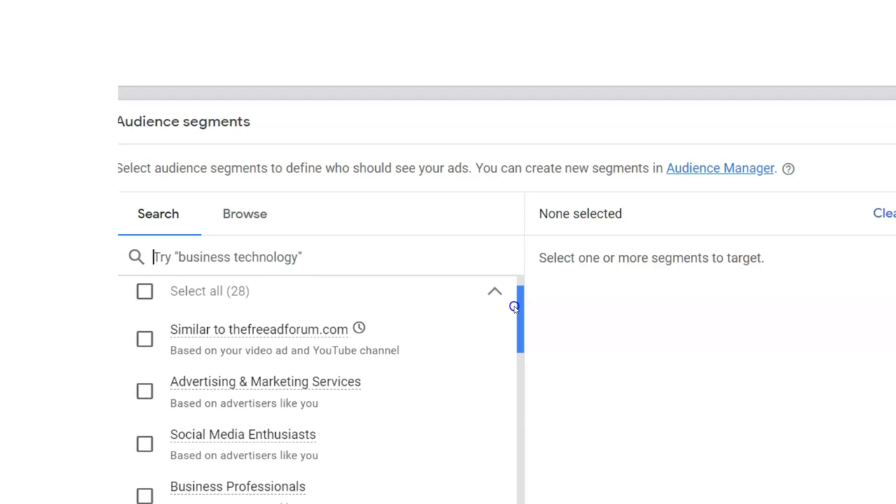
pyautogui.moveTo(514, 307); pyautogui.dragTo(514, 309)
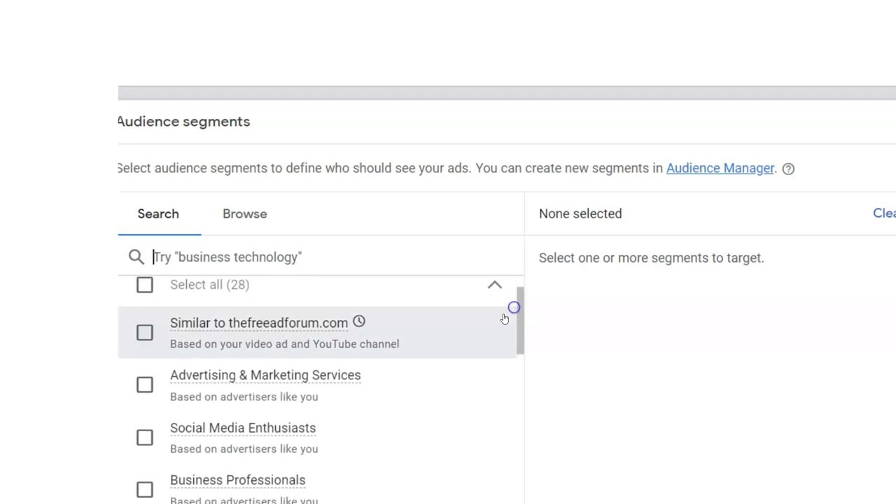
pyautogui.click(145, 337)
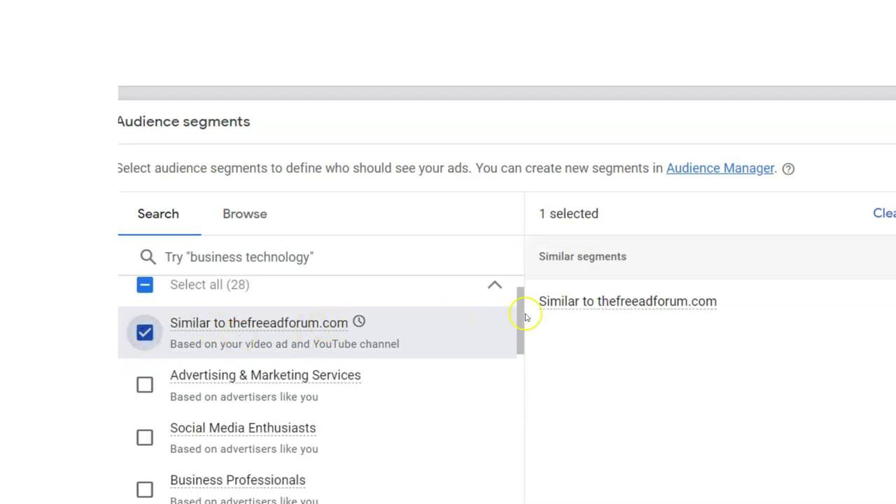
pyautogui.moveTo(522, 300); pyautogui.dragTo(521, 474)
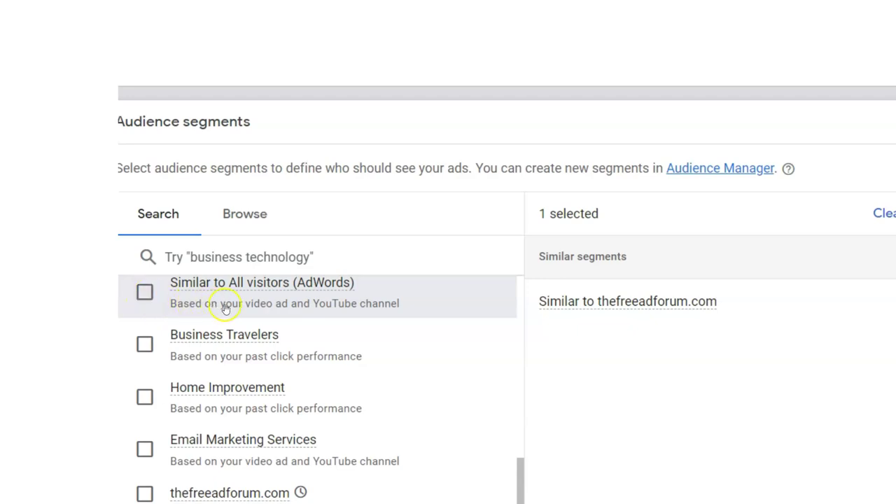
pyautogui.click(144, 293)
pyautogui.click(240, 302)
pyautogui.click(145, 293)
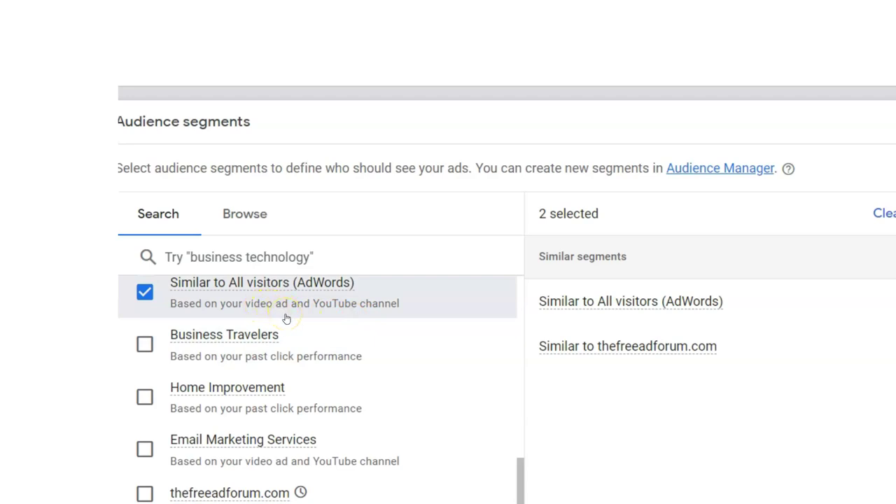
pyautogui.click(238, 309)
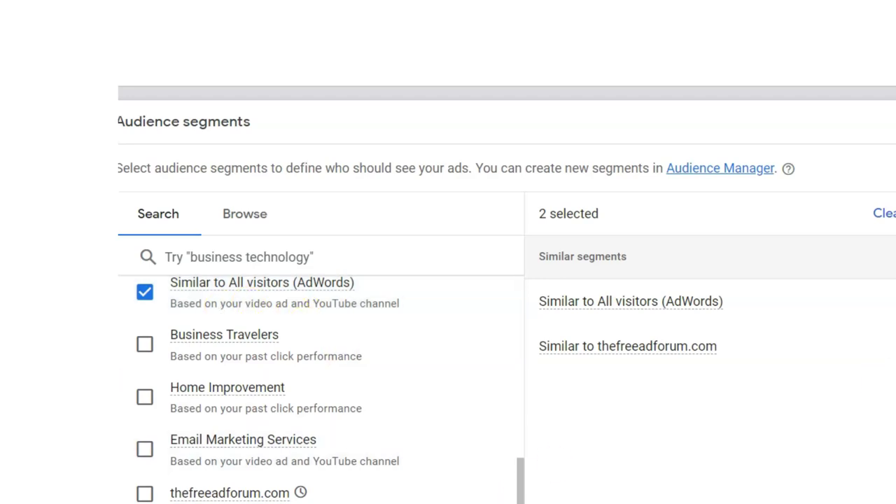
pyautogui.moveTo(525, 474); pyautogui.dragTo(525, 503)
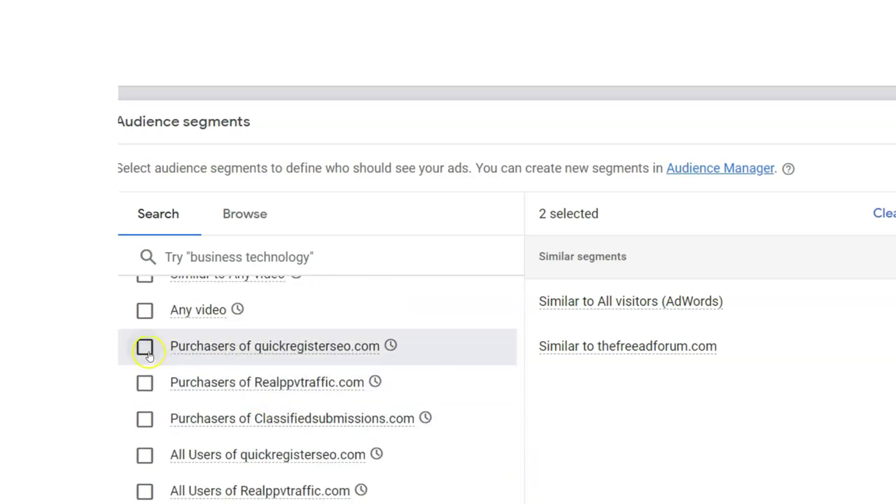
# Add the YouTube users 'Any video' segment and review its details, staying on the campaign page.
pyautogui.click(144, 316)
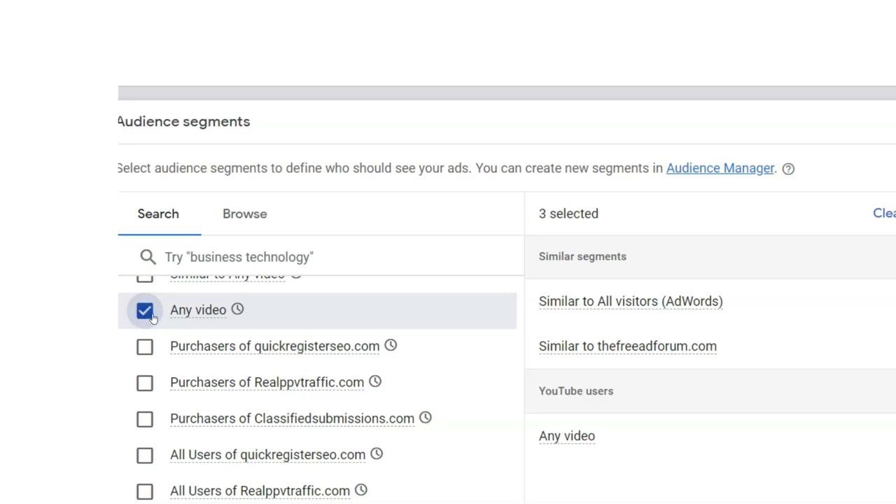
pyautogui.moveTo(201, 314)
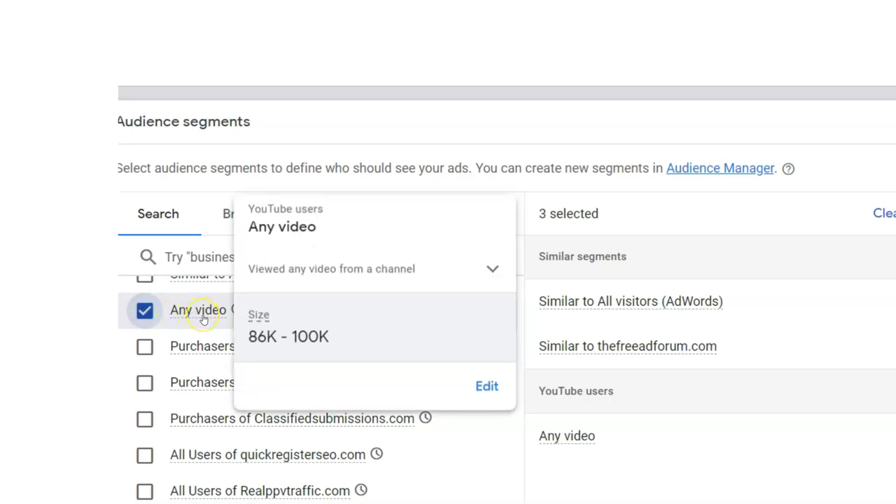
pyautogui.click(492, 271)
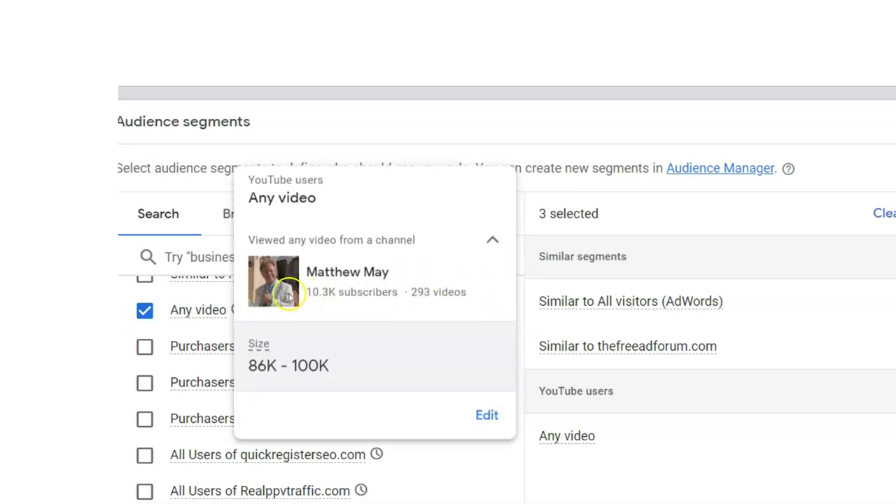
pyautogui.click(485, 415)
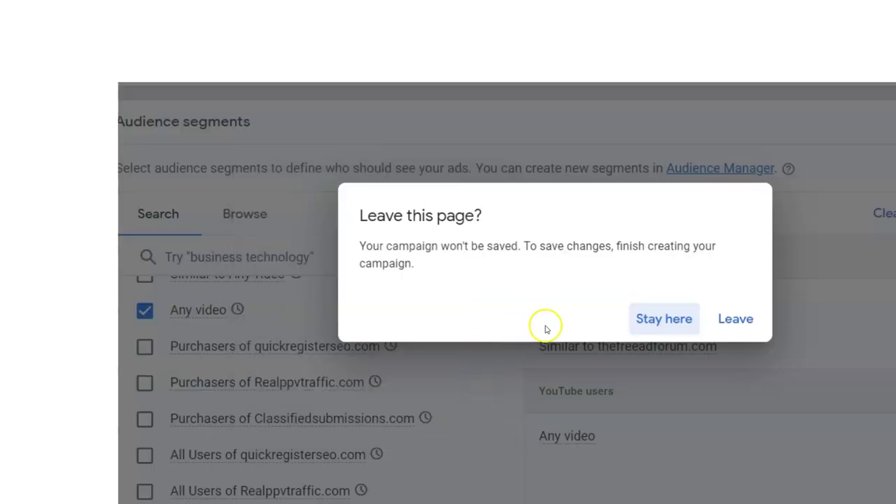
pyautogui.click(652, 322)
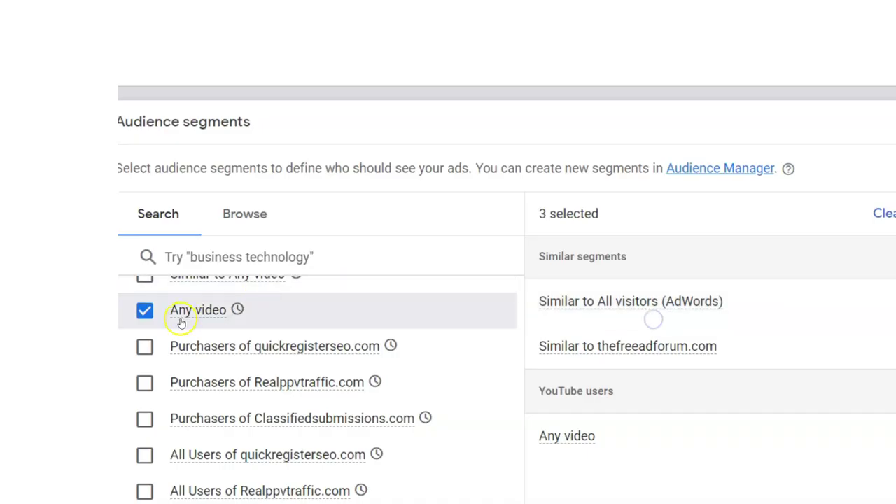
pyautogui.moveTo(209, 313)
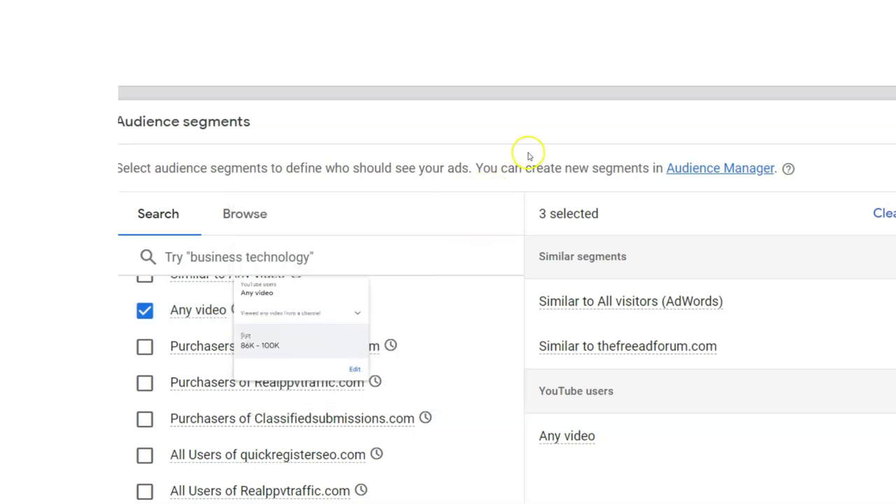
# Add the Purchasers and All Users segments of quickregisterseo.com, Realppvtraffic.com and Classifiedsubmissions.com.
pyautogui.click(145, 348)
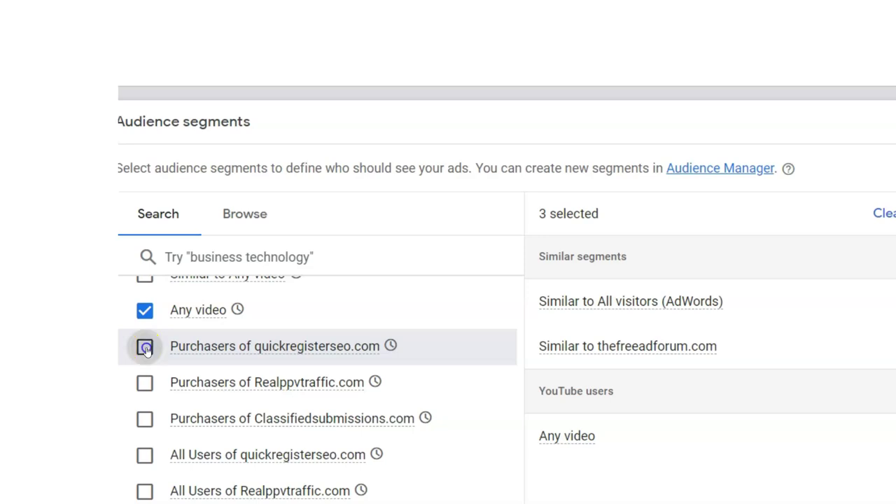
pyautogui.click(144, 383)
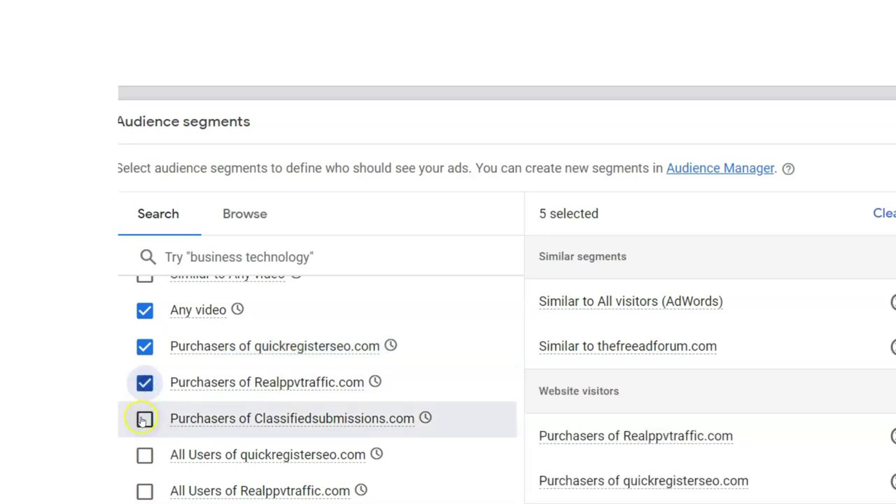
pyautogui.click(143, 419)
pyautogui.click(144, 455)
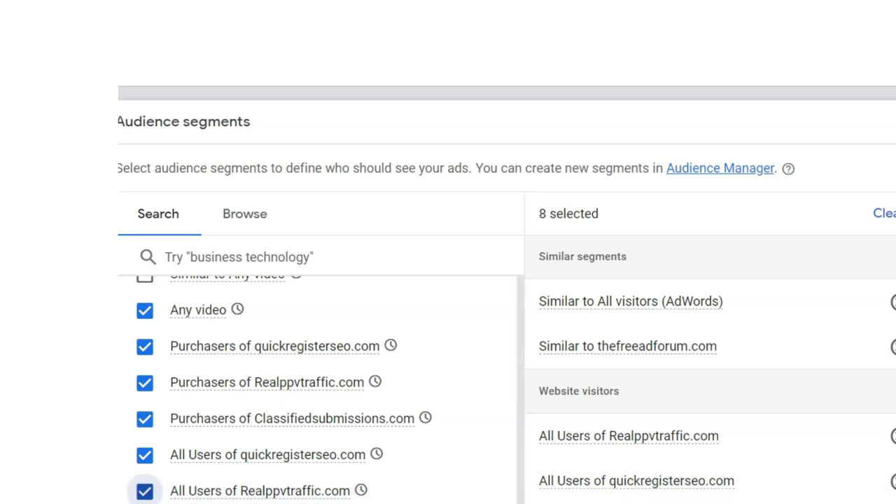
pyautogui.scroll(-3, 710, 370)
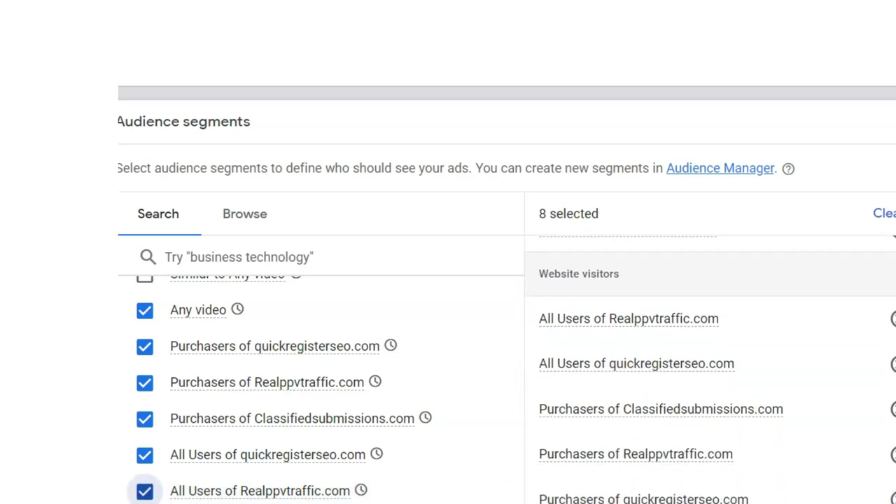
pyautogui.scroll(-4, 875, 408)
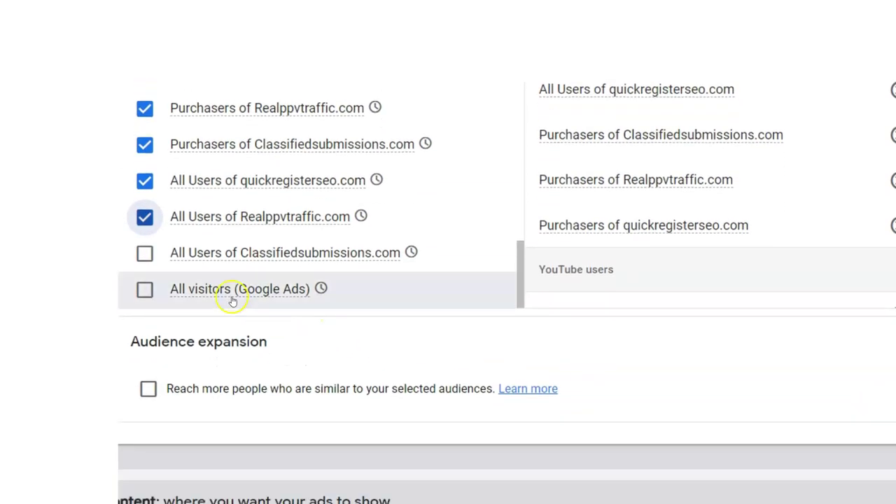
pyautogui.click(144, 255)
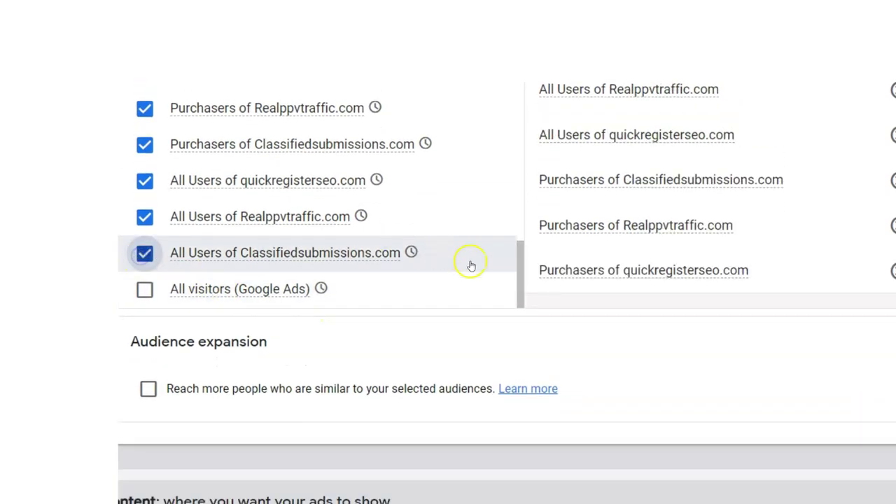
pyautogui.moveTo(523, 289); pyautogui.dragTo(516, 184)
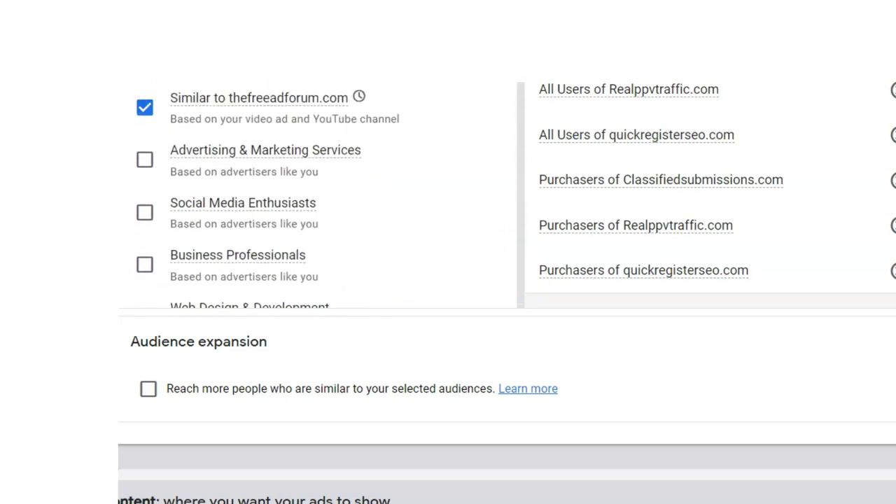
# Add the thefreeadforum.com segment to the audiences.
pyautogui.scroll(-2, 383, 156)
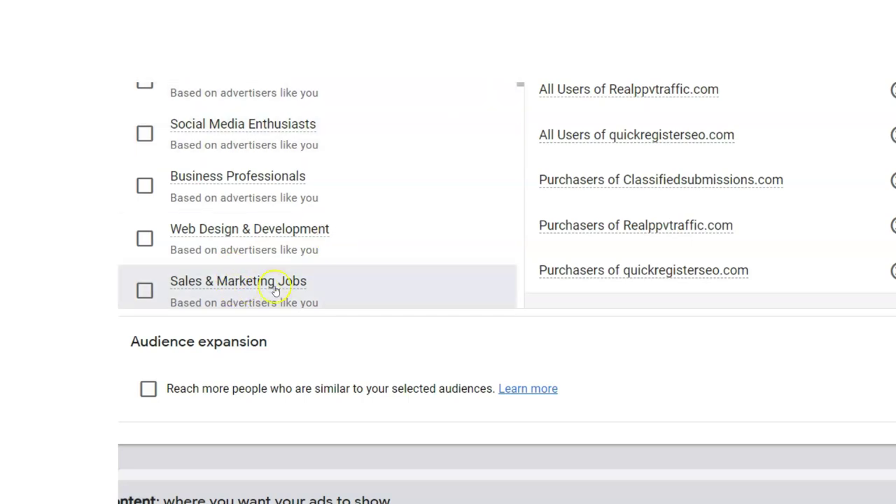
pyautogui.scroll(-3, 518, 100)
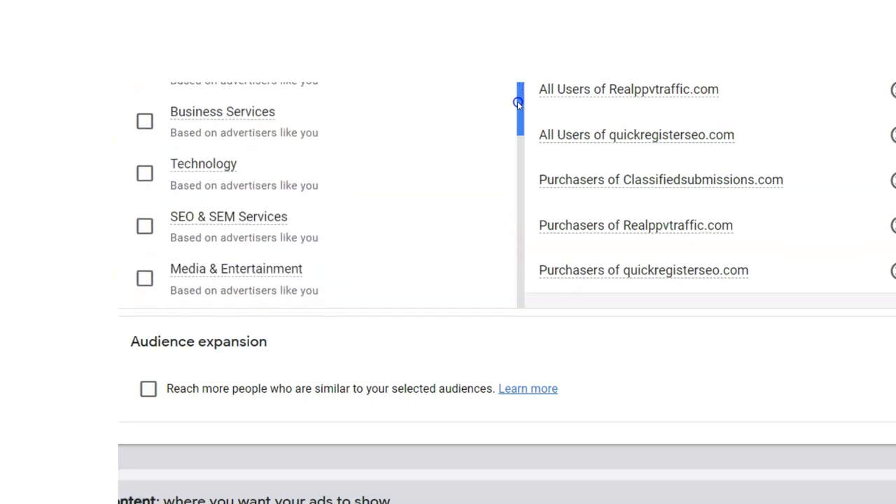
pyautogui.moveTo(517, 101); pyautogui.dragTo(511, 249)
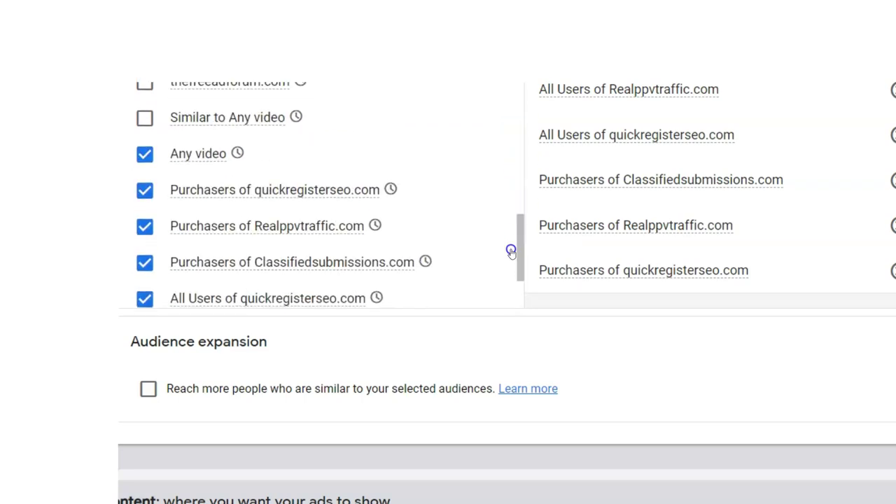
pyautogui.click(143, 82)
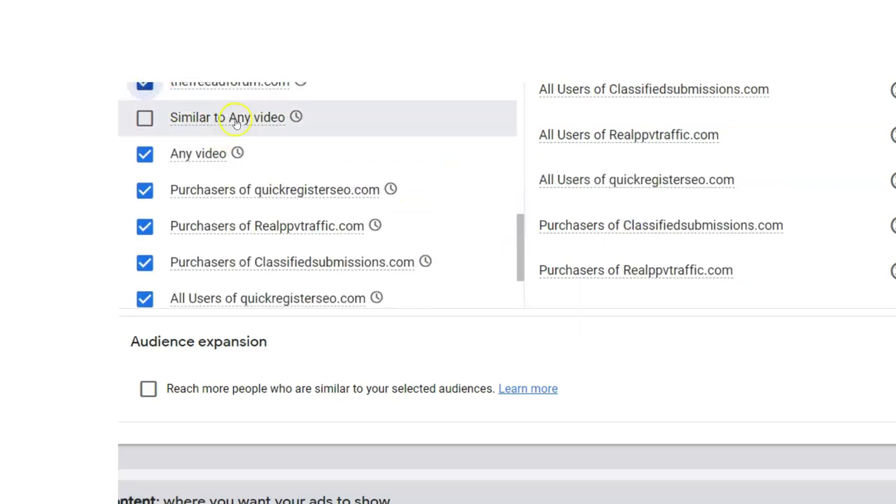
# Add Similar to Any video to the audiences and move on to the Content section.
pyautogui.moveTo(301, 122)
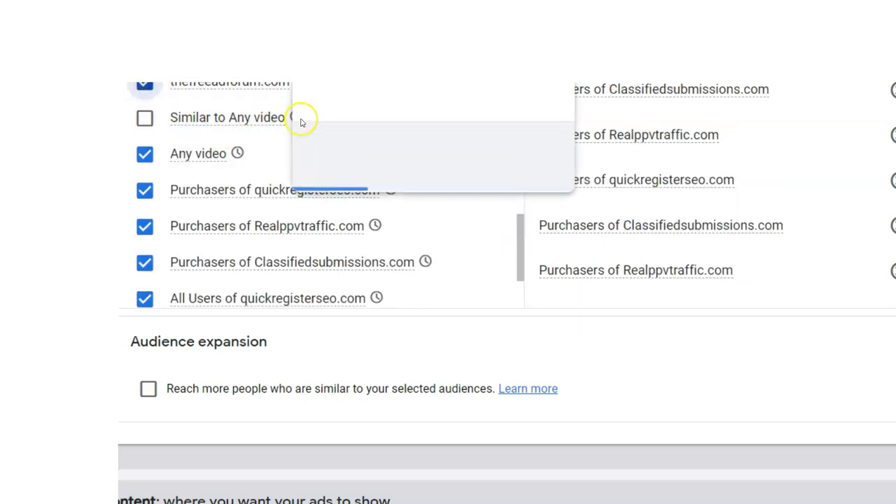
pyautogui.click(144, 118)
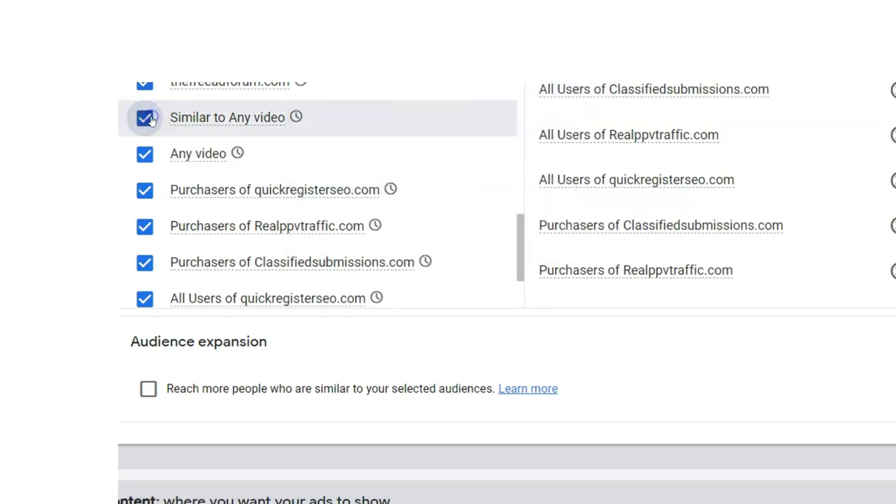
pyautogui.click(296, 120)
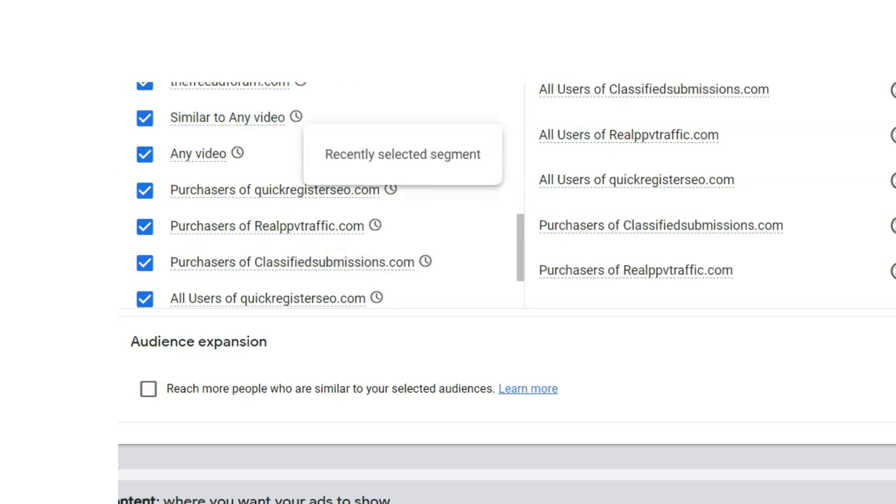
pyautogui.click(297, 121)
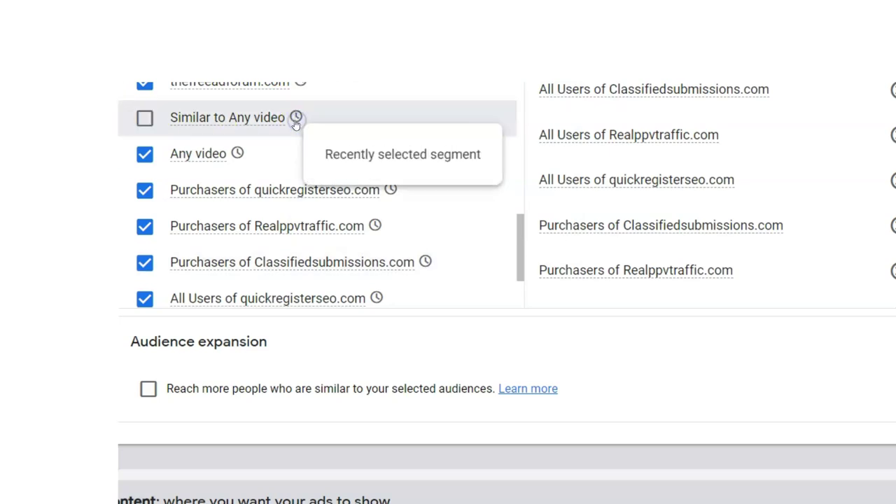
pyautogui.click(238, 117)
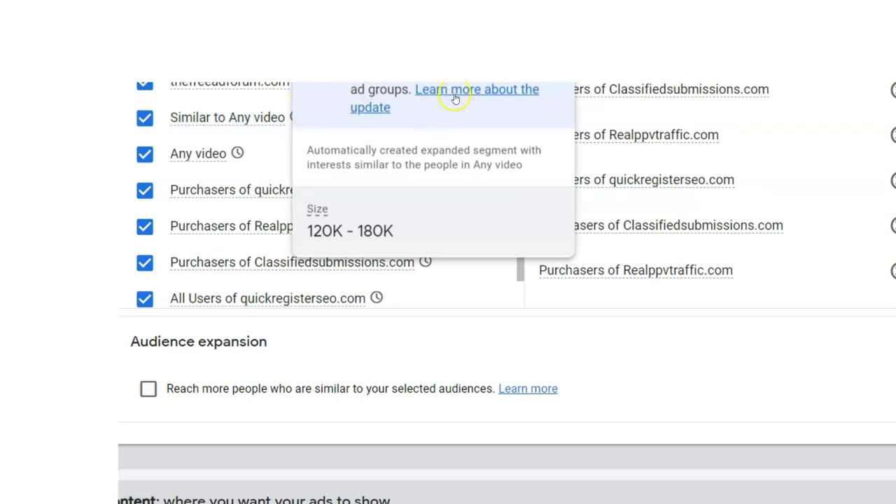
pyautogui.click(145, 119)
pyautogui.click(144, 121)
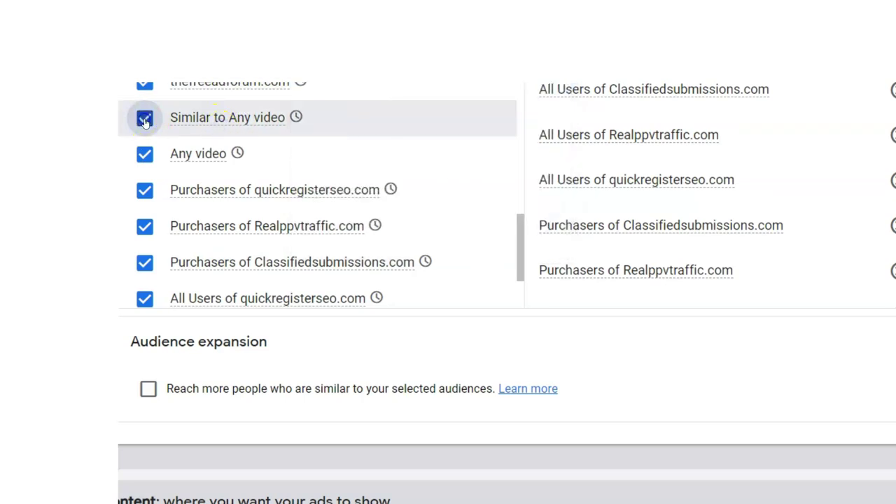
pyautogui.moveTo(524, 241); pyautogui.dragTo(520, 91)
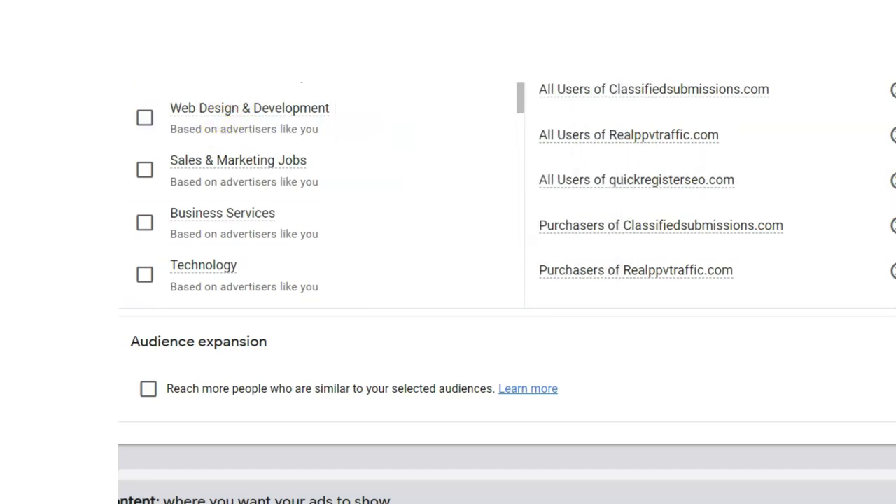
pyautogui.scroll(-3, 707, 196)
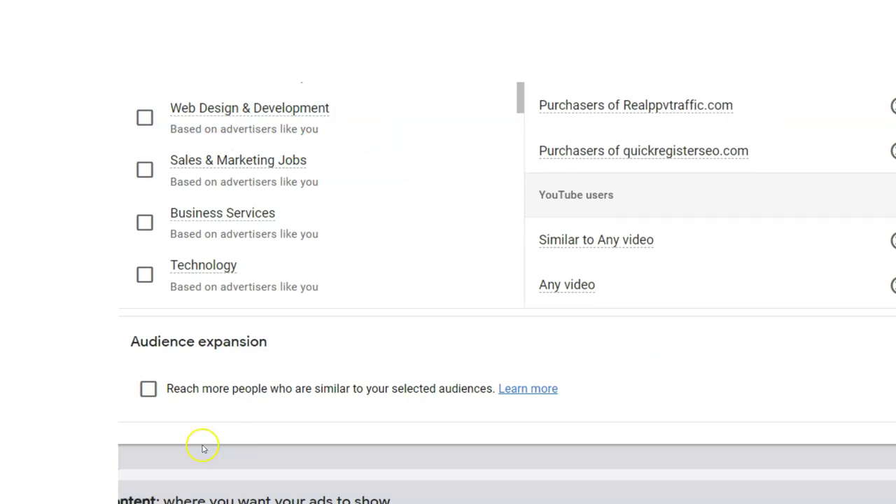
pyautogui.scroll(-5, 330, 181)
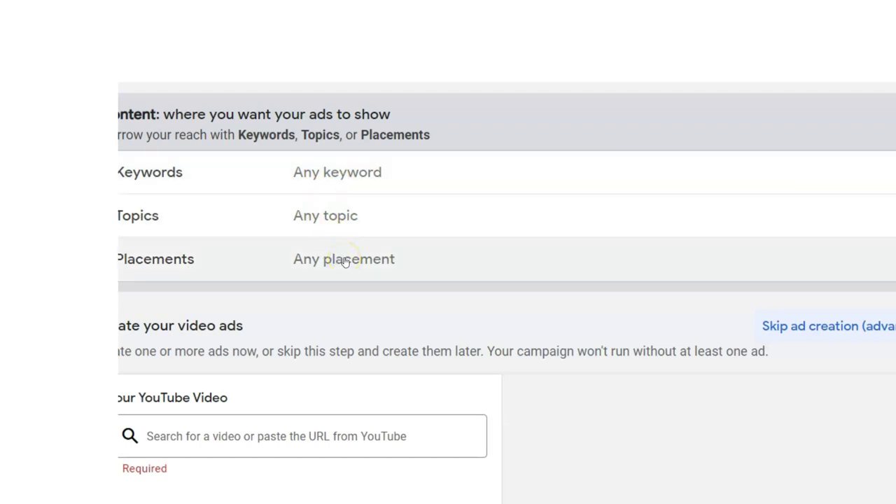
# Exclude Video partners on the Display Network, keeping YouTube search results and YouTube videos.
pyautogui.click(345, 260)
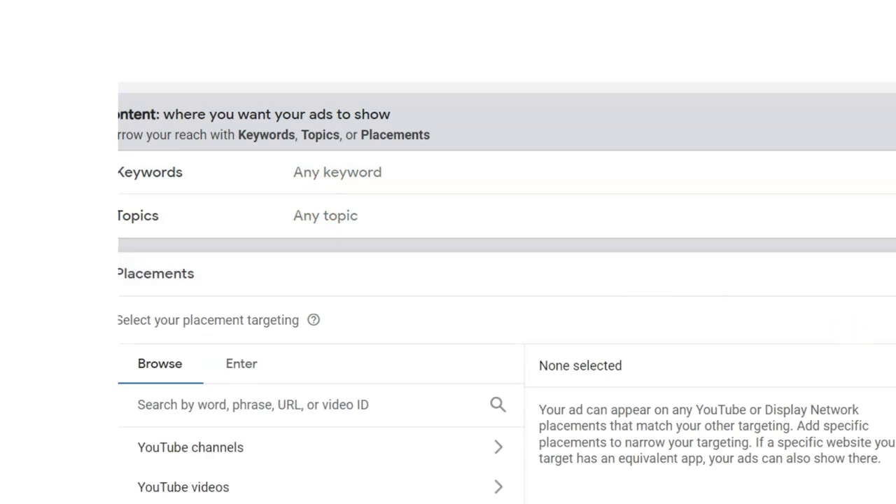
pyautogui.scroll(-5, 507, 292)
pyautogui.scroll(2, 507, 292)
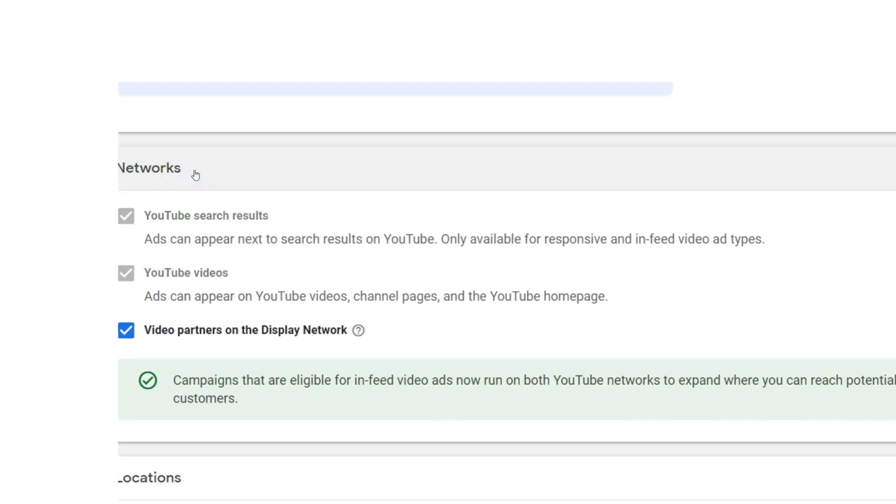
pyautogui.moveTo(195, 172); pyautogui.dragTo(149, 174)
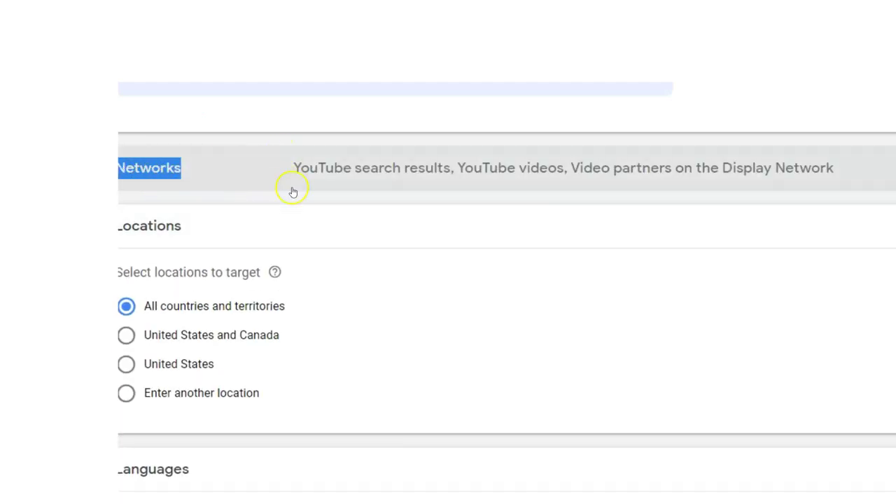
pyautogui.click(305, 170)
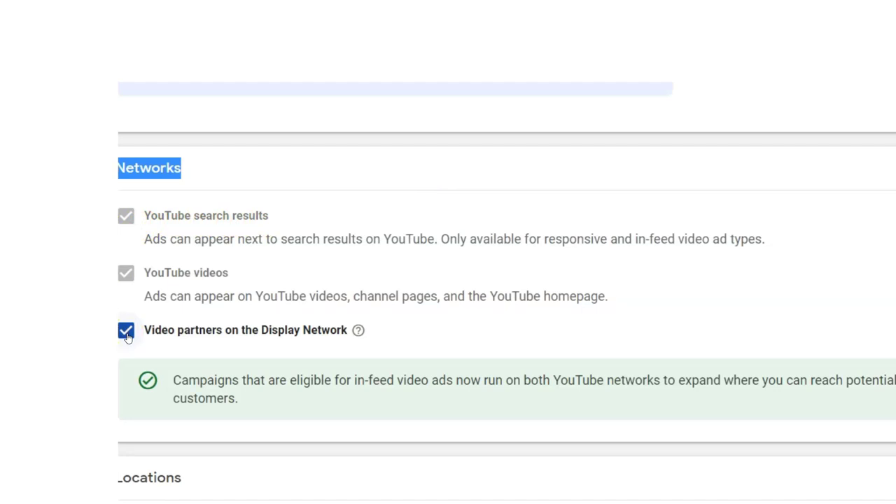
pyautogui.click(125, 278)
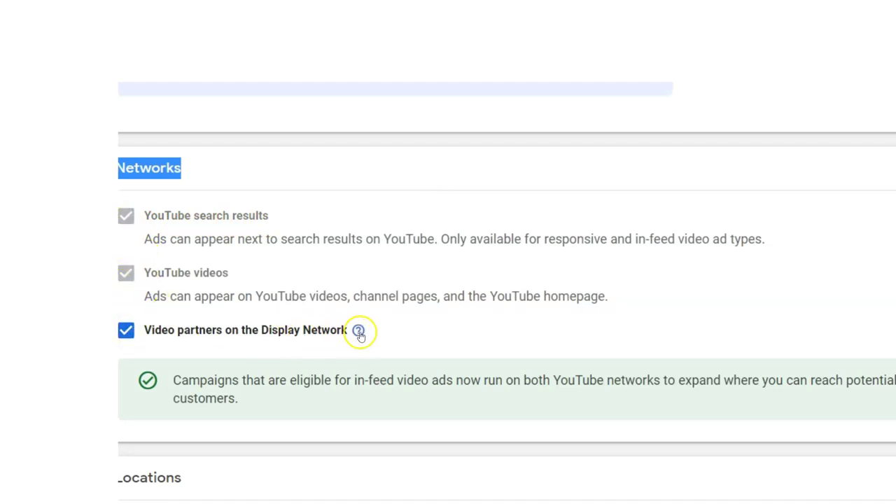
pyautogui.click(126, 331)
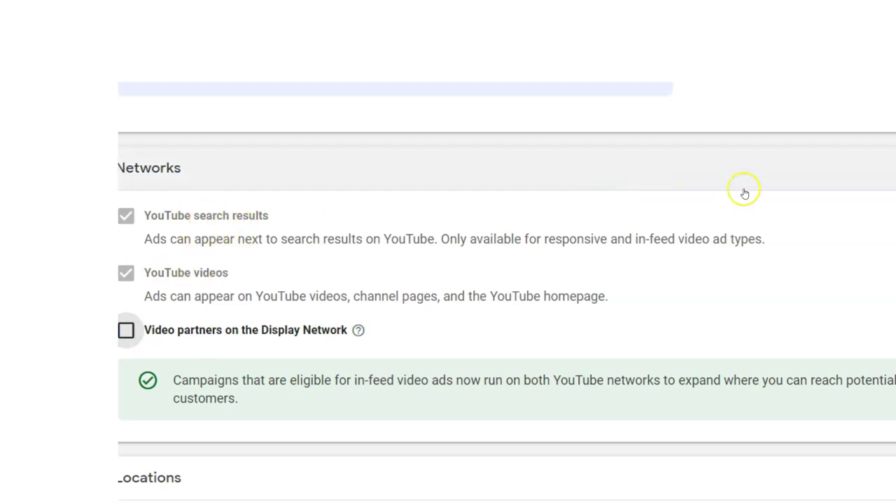
pyautogui.scroll(-10, 507, 280)
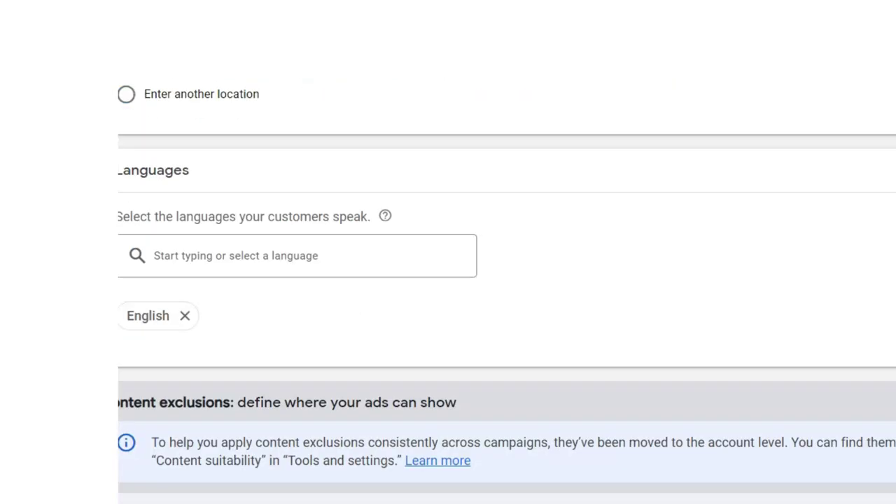
pyautogui.scroll(-6, 507, 280)
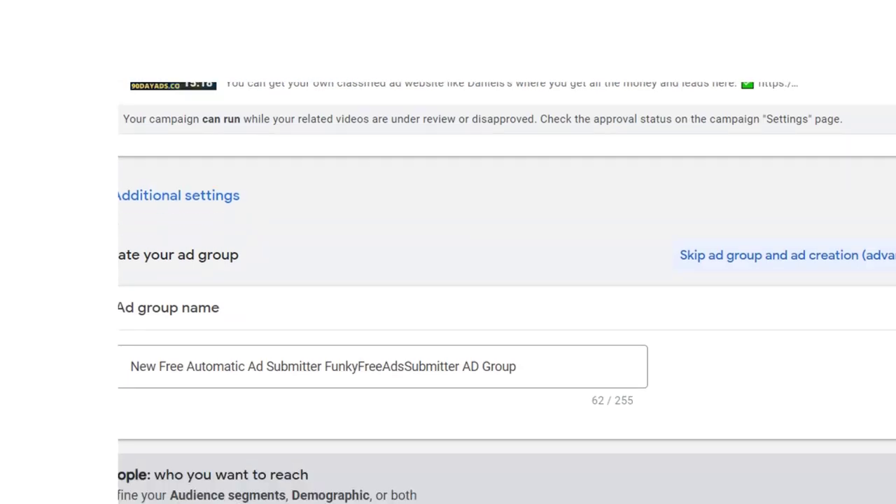
pyautogui.scroll(-12, 506, 280)
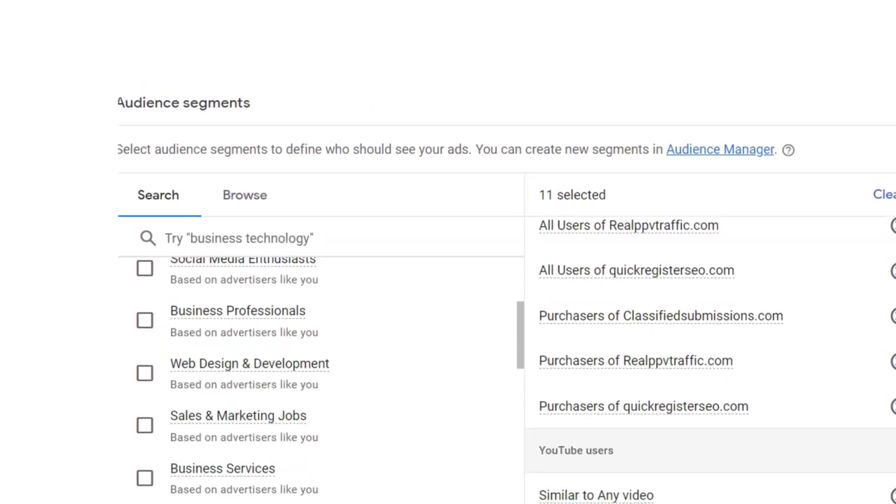
pyautogui.scroll(-3, 507, 280)
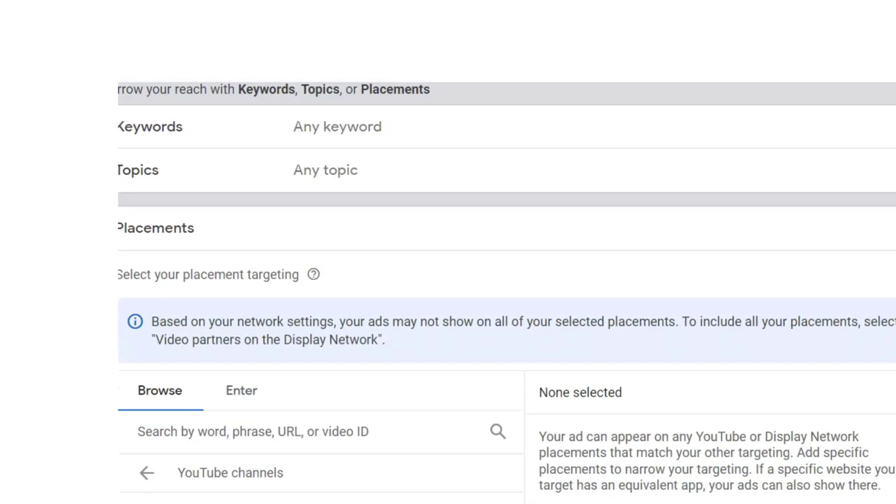
pyautogui.scroll(2, 780, 286)
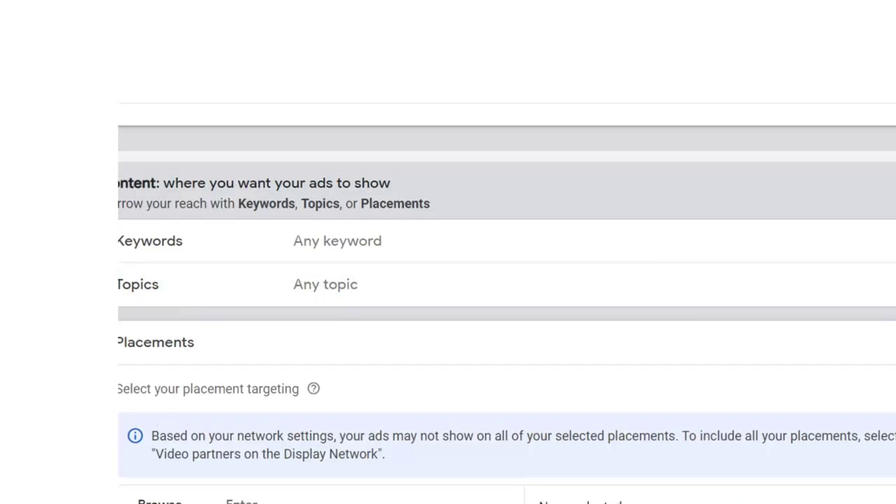
pyautogui.scroll(15, 507, 294)
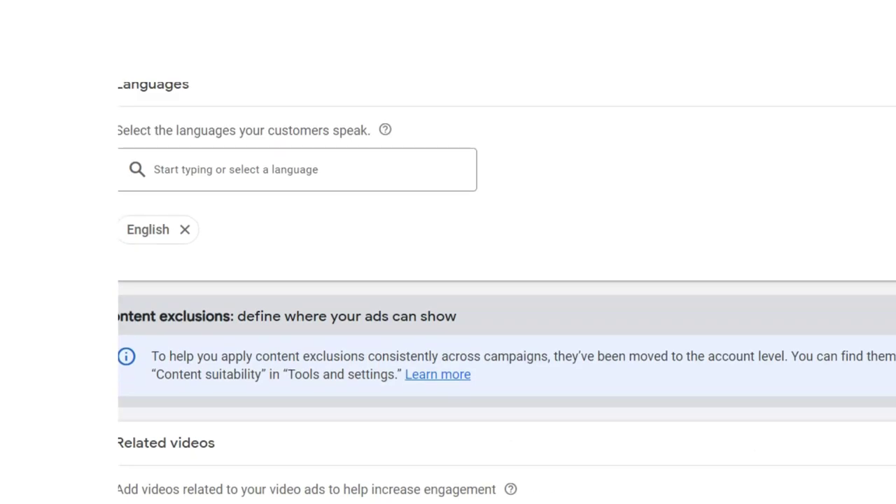
pyautogui.scroll(9, 507, 294)
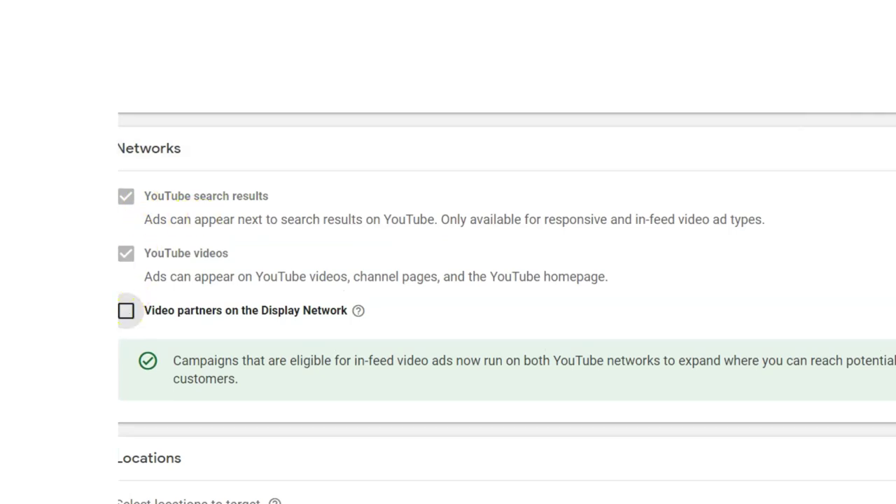
pyautogui.moveTo(144, 196); pyautogui.dragTo(228, 254)
pyautogui.scroll(-15, 507, 306)
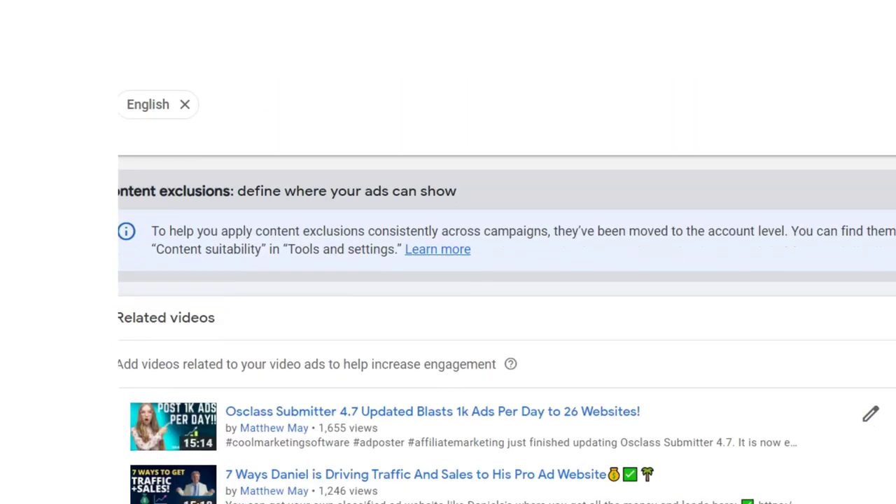
pyautogui.scroll(-15, 507, 306)
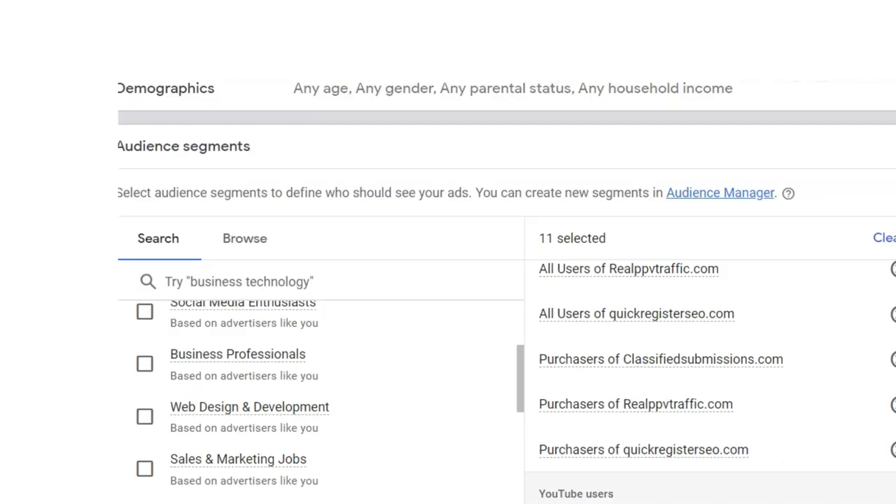
pyautogui.scroll(-10, 507, 306)
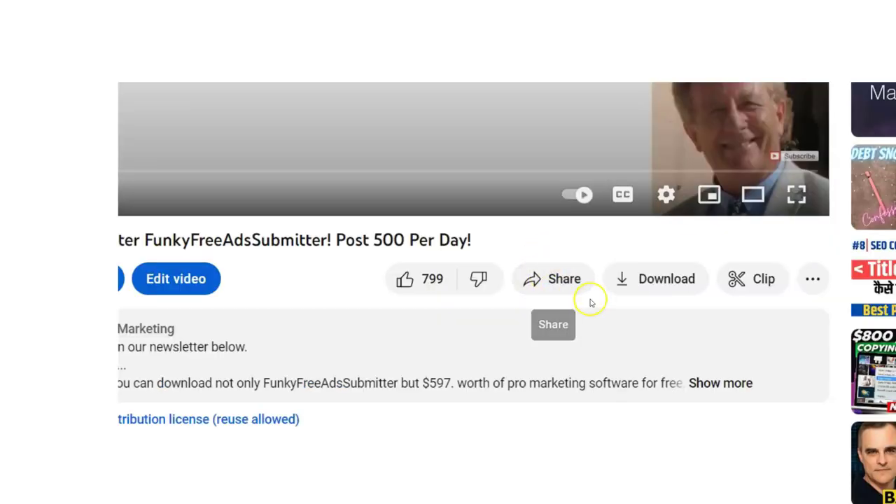
# Copy the FunkyFreeAdsSubmitter video's youtu.be share link and close the Share dialog.
pyautogui.click(564, 281)
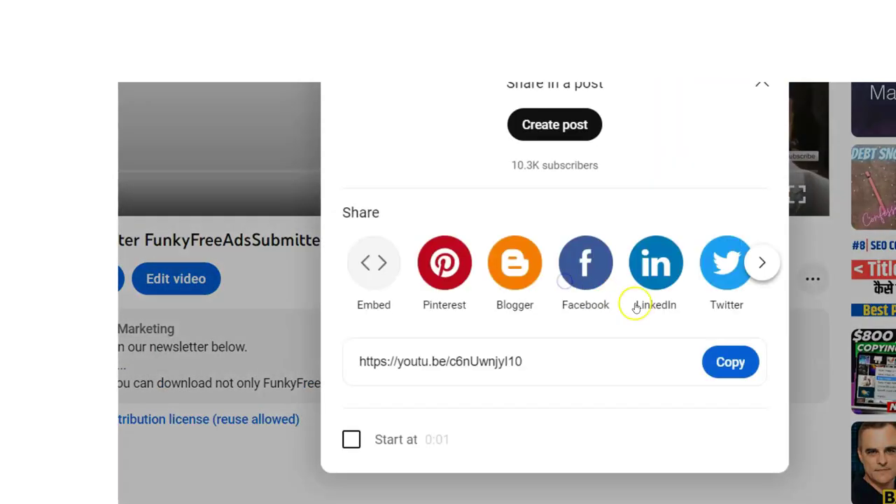
pyautogui.click(729, 362)
pyautogui.click(761, 83)
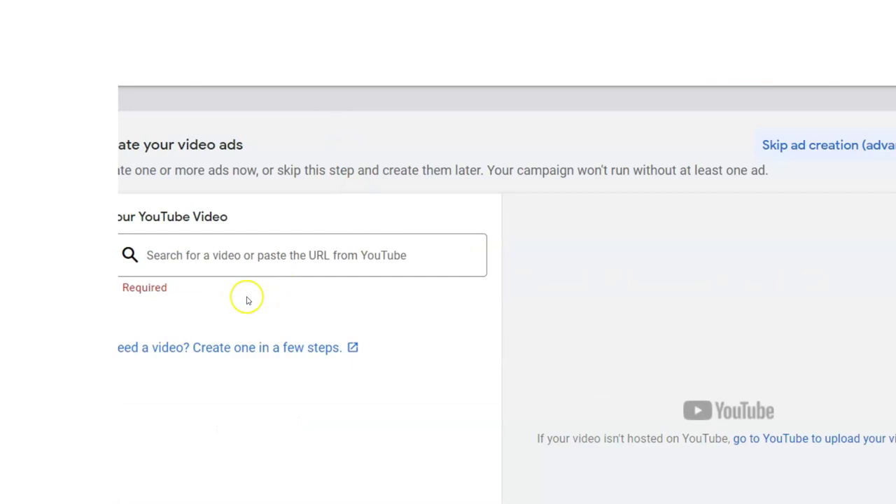
# Paste the copied YouTube link as the ad's video and set the format to In-feed video ad.
pyautogui.click(215, 261)
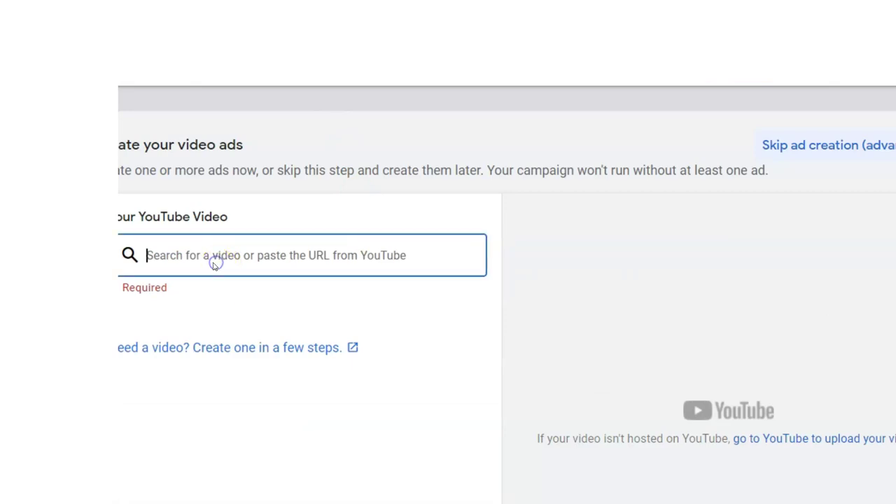
pyautogui.write('https://youtu.be/c6nUwnjyI10')
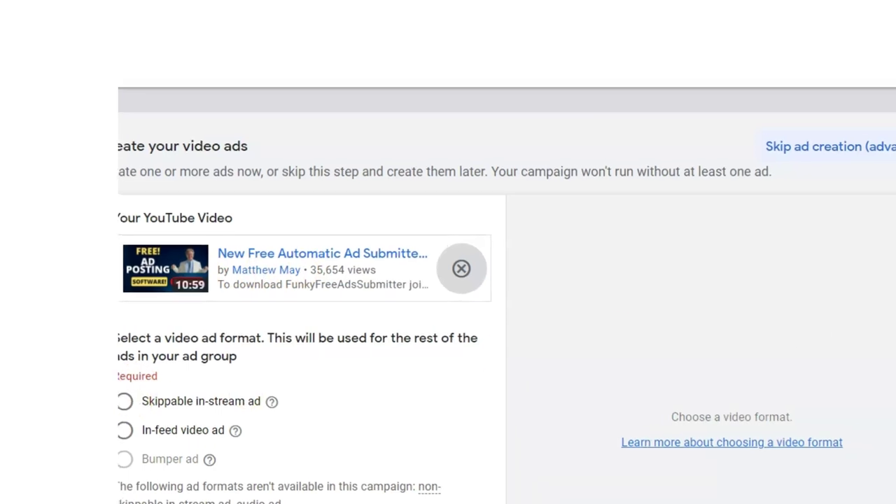
pyautogui.scroll(-3, 448, 316)
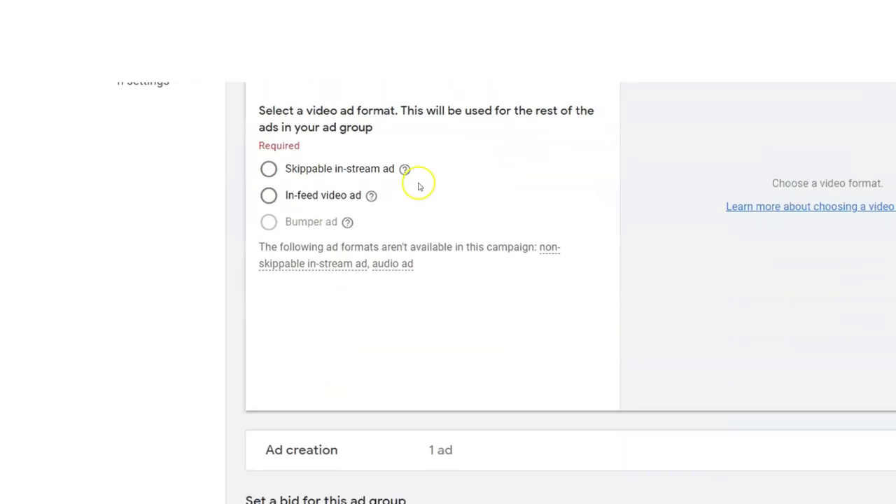
pyautogui.click(269, 171)
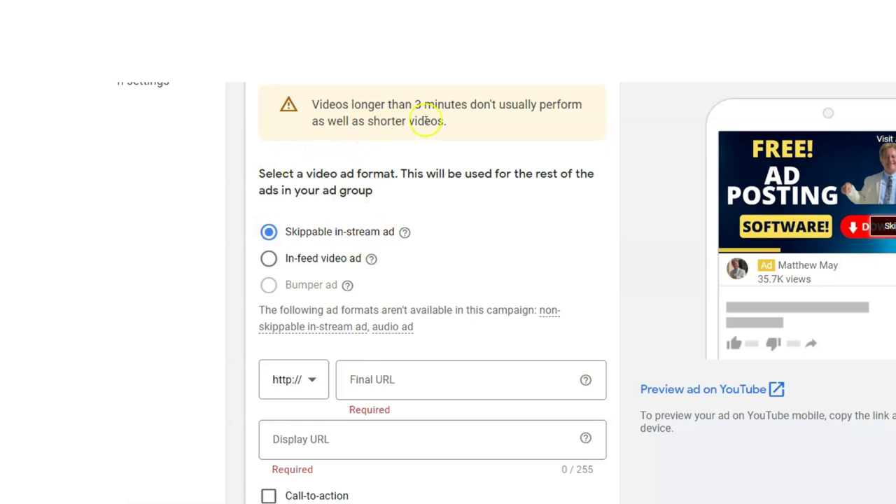
pyautogui.click(268, 261)
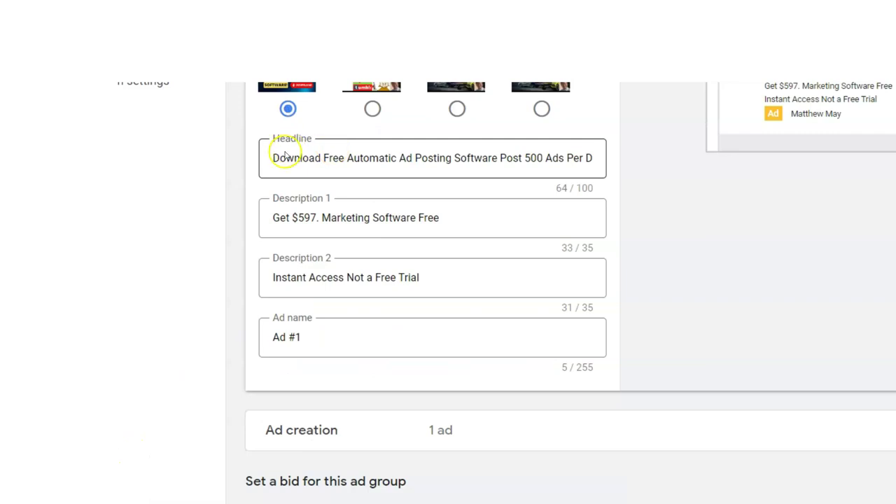
# Check the in-feed ad's headline and both description lines.
pyautogui.click(273, 158)
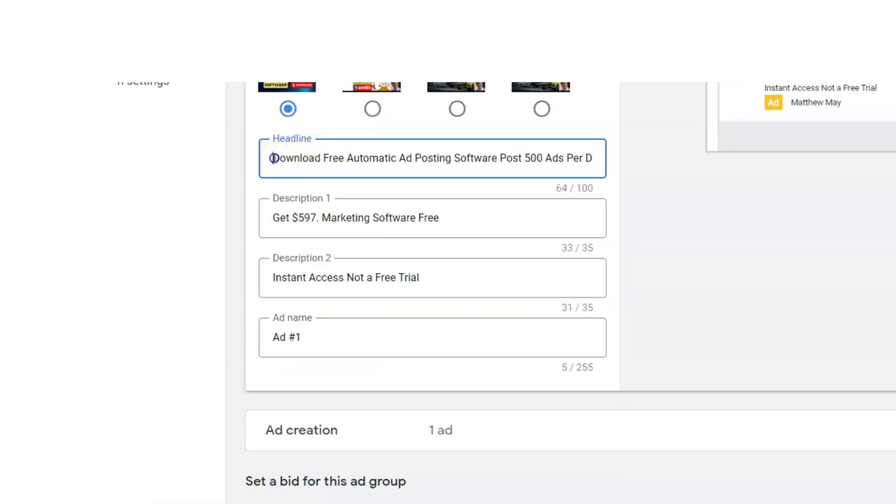
pyautogui.moveTo(276, 159); pyautogui.dragTo(608, 169)
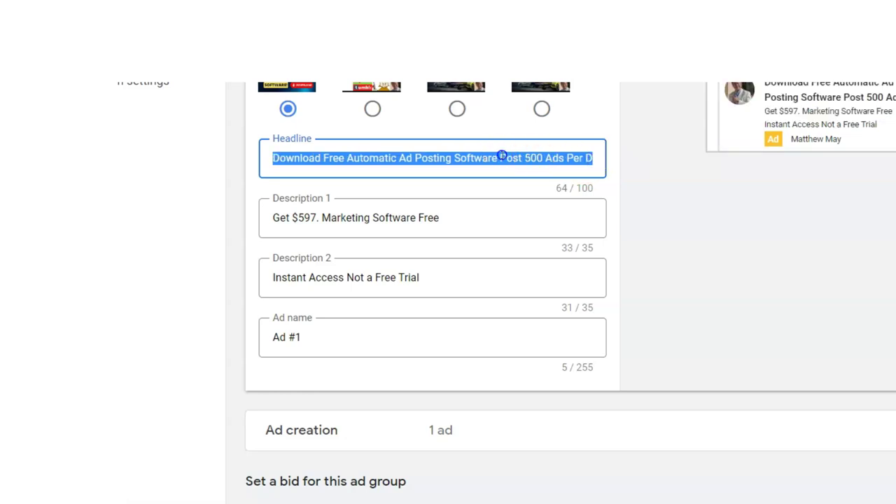
pyautogui.moveTo(502, 155); pyautogui.dragTo(595, 160)
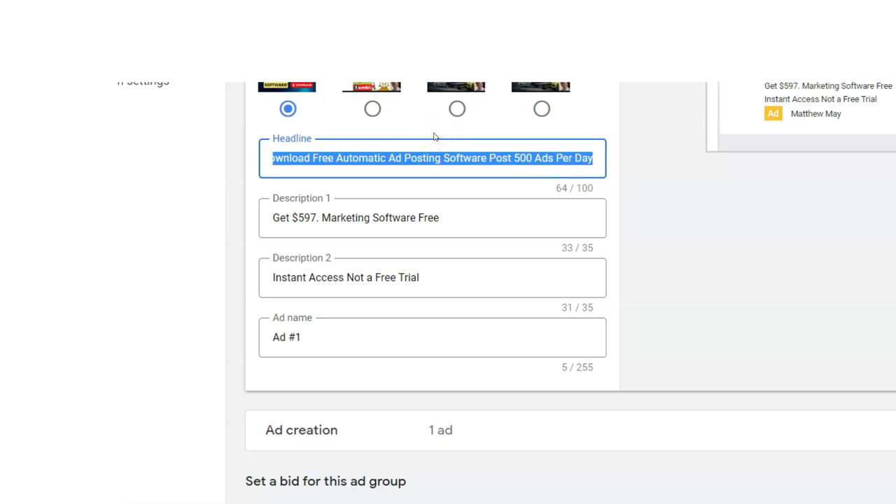
pyautogui.click(464, 216)
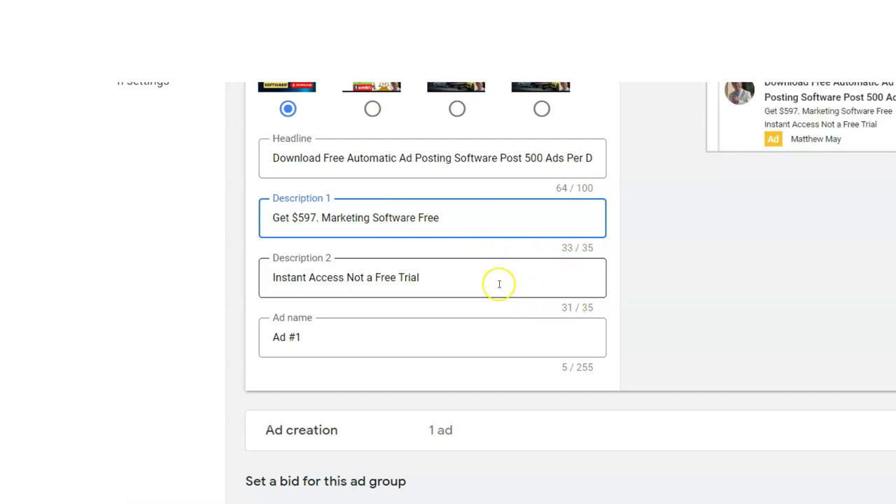
pyautogui.moveTo(486, 281); pyautogui.dragTo(263, 285)
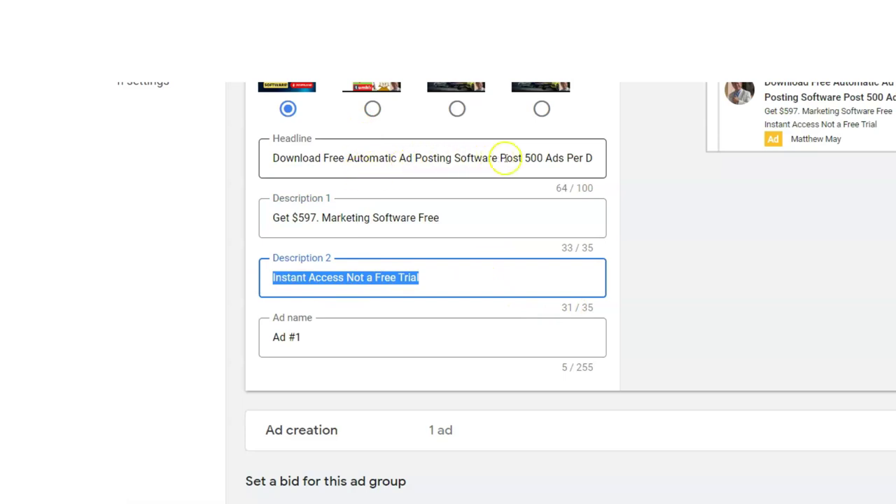
# Change the ad name from 'Ad #1' to 'Funkyfreeads 2'.
pyautogui.moveTo(319, 336); pyautogui.dragTo(255, 335)
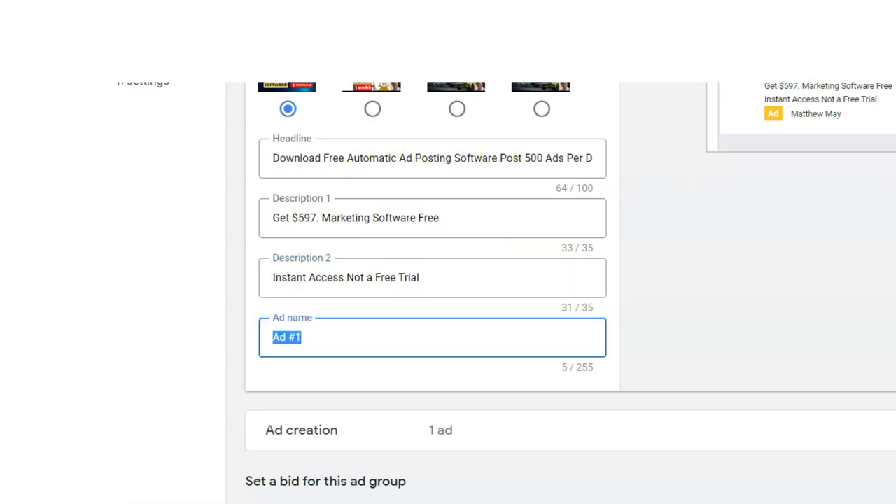
pyautogui.press('BackSpace')
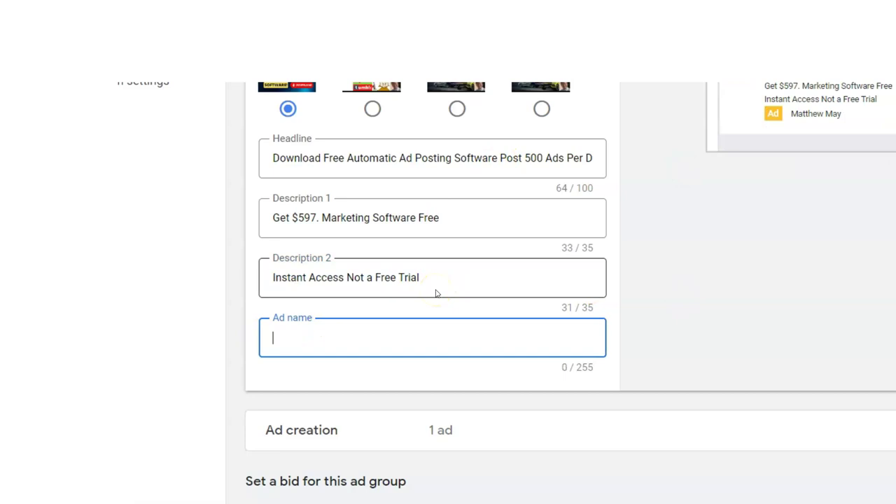
pyautogui.write('kyfre')
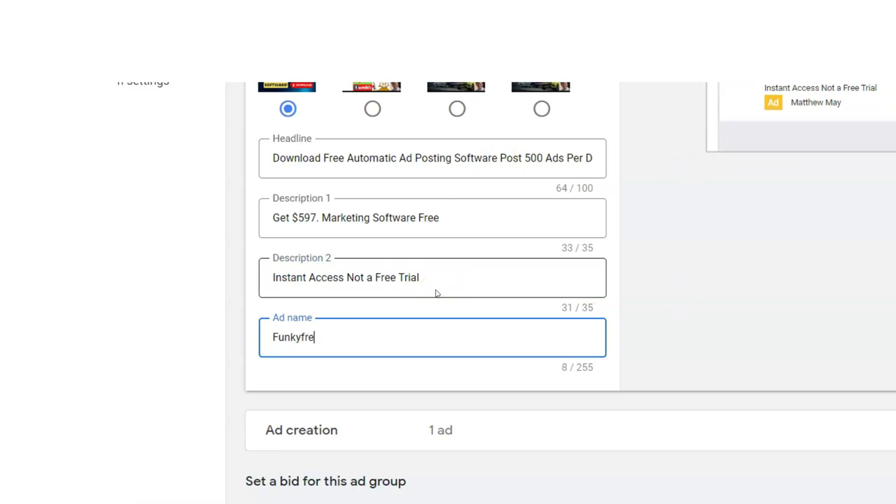
pyautogui.write('eads 2')
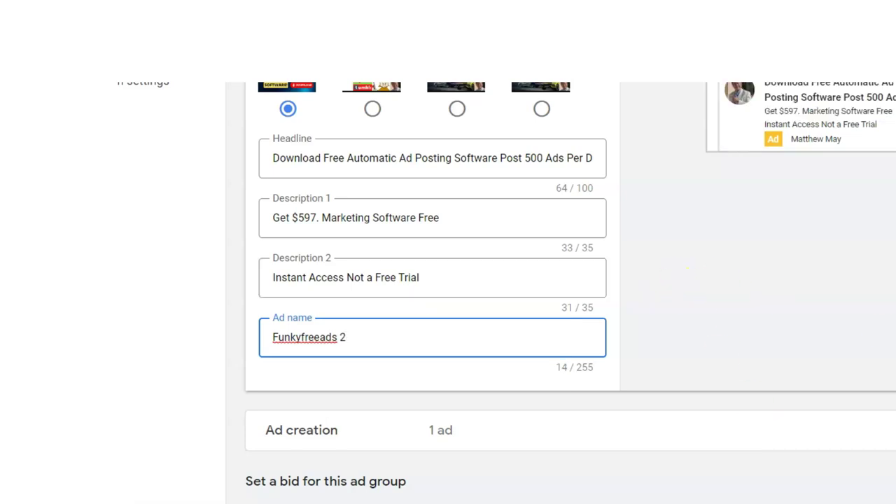
pyautogui.scroll(-2, 571, 294)
pyautogui.scroll(-1, 570, 294)
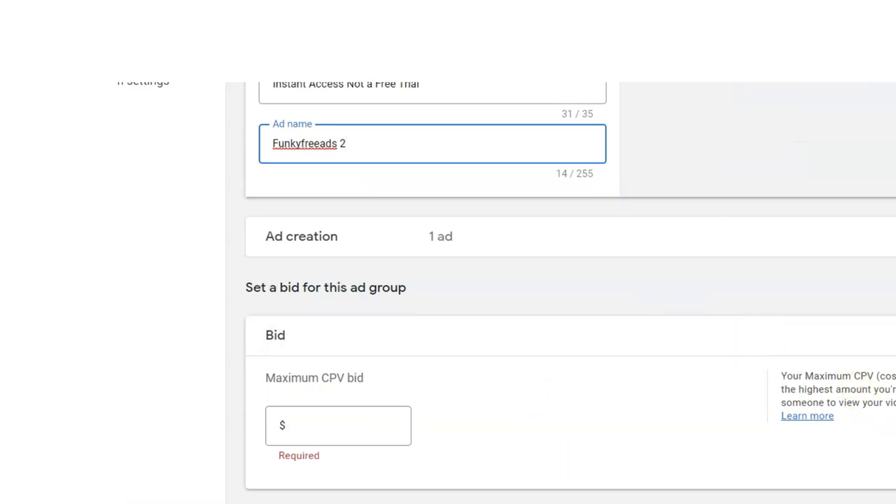
# Enter a 0.02 maximum CPV bid, create the campaign and view its Eligible ad groups.
pyautogui.click(336, 426)
pyautogui.write('0.02')
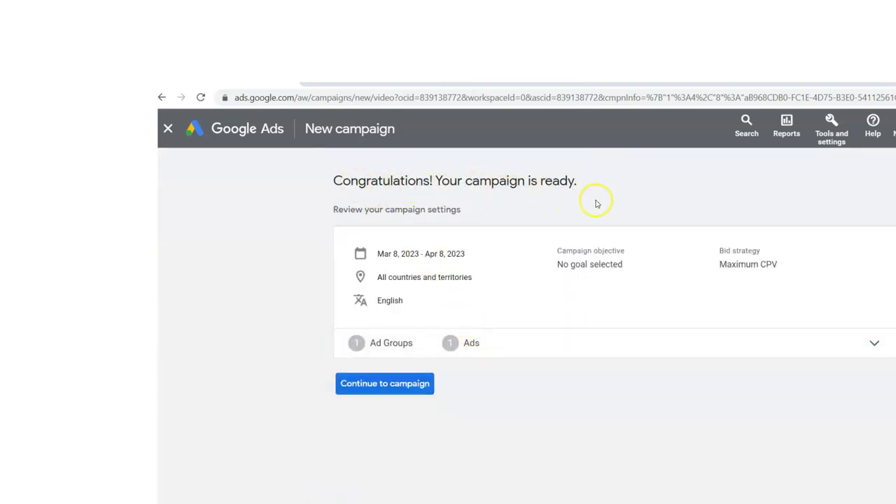
pyautogui.click(402, 385)
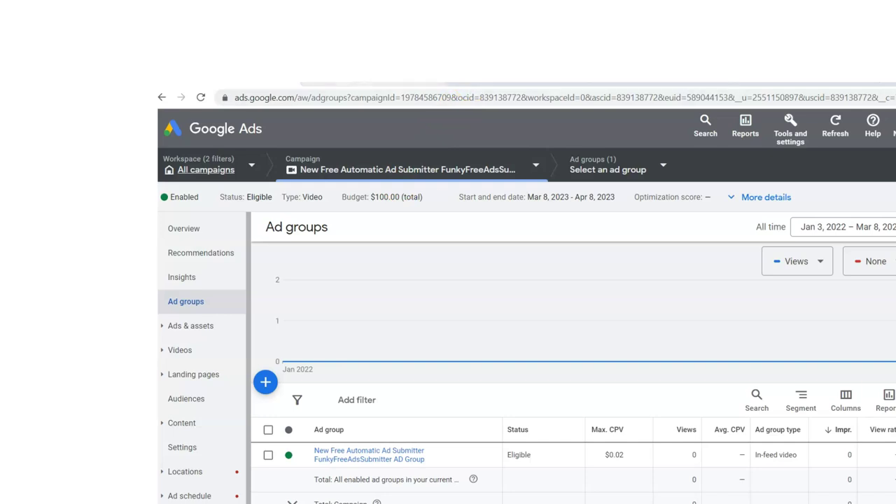
# Switch back to the FunkyFreeAdsSubmitter video's YouTube tab to review its analytics.
pyautogui.click(784, 74)
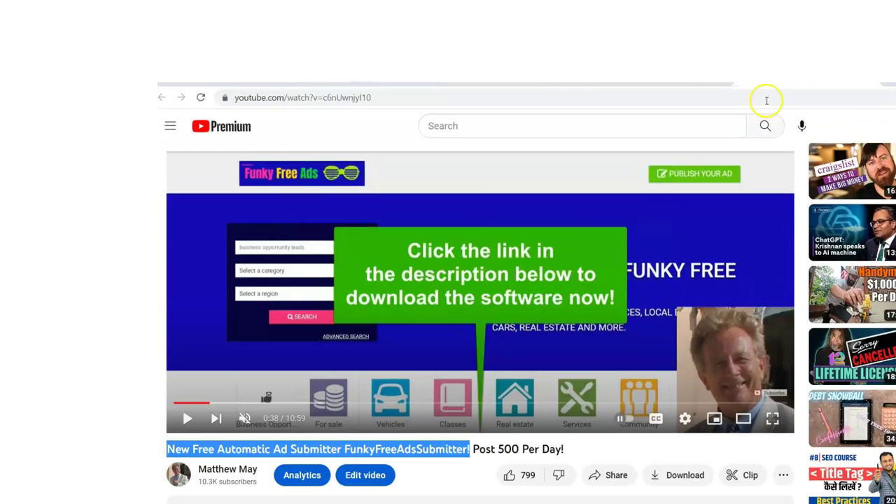